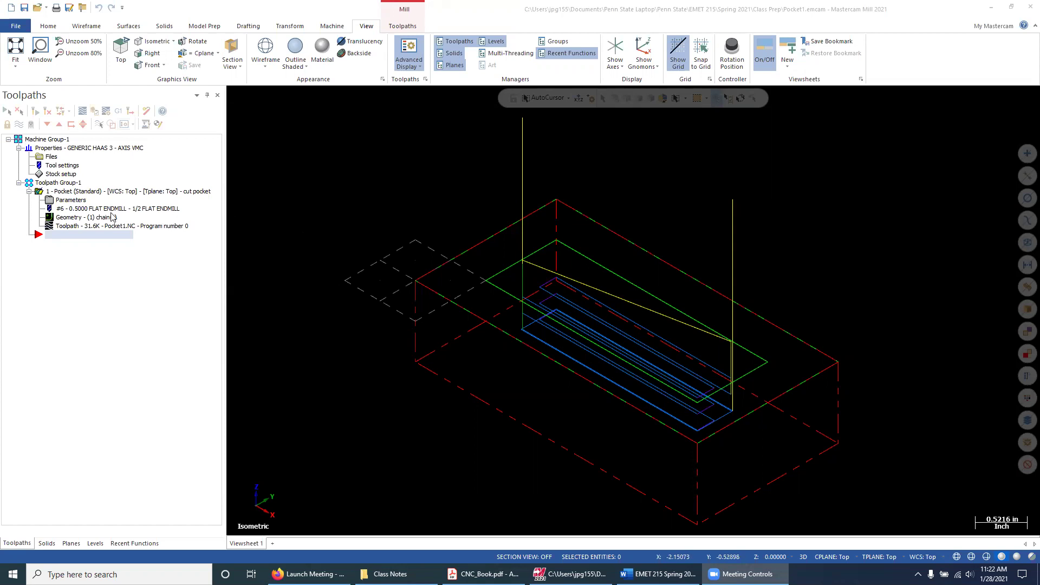
Step: Review the helix entry motion settings in the pocket toolpath's parameters and close them without changes
{"action": "left_click", "coordinate": [78, 200]}
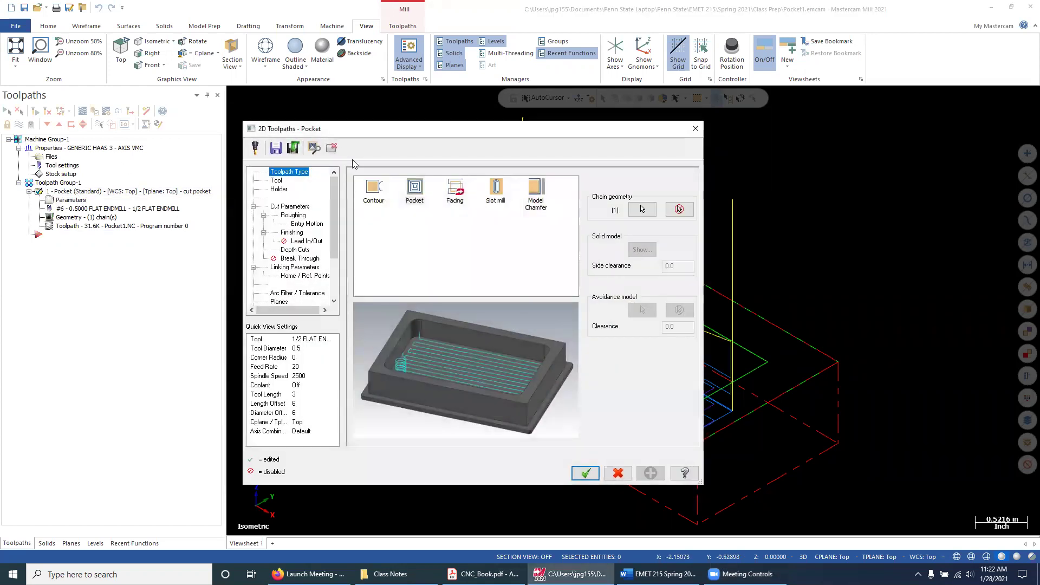
{"action": "left_click_drag", "start_coordinate": [361, 132], "coordinate": [373, 101]}
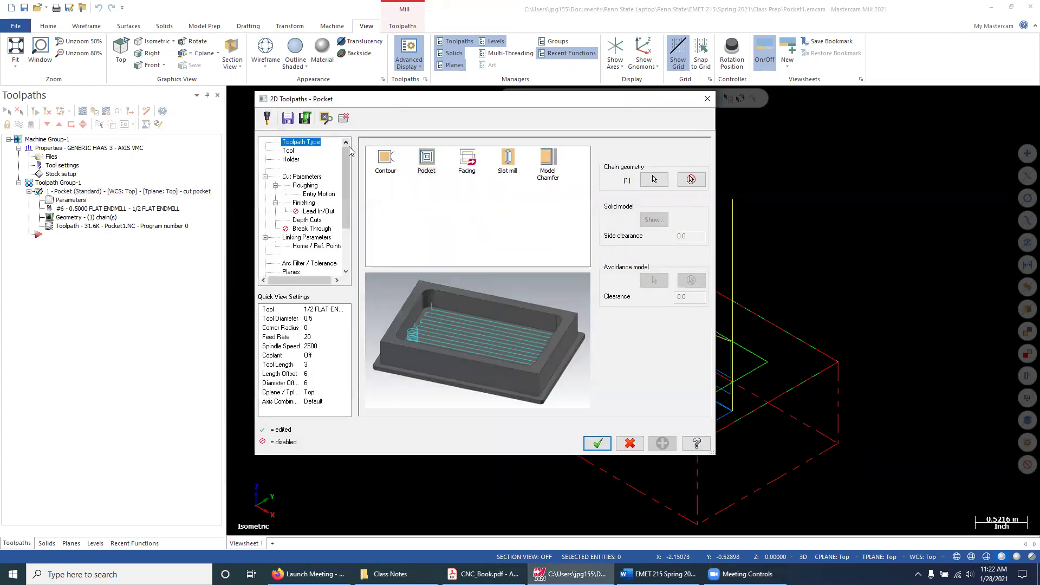
{"action": "left_click", "coordinate": [313, 195]}
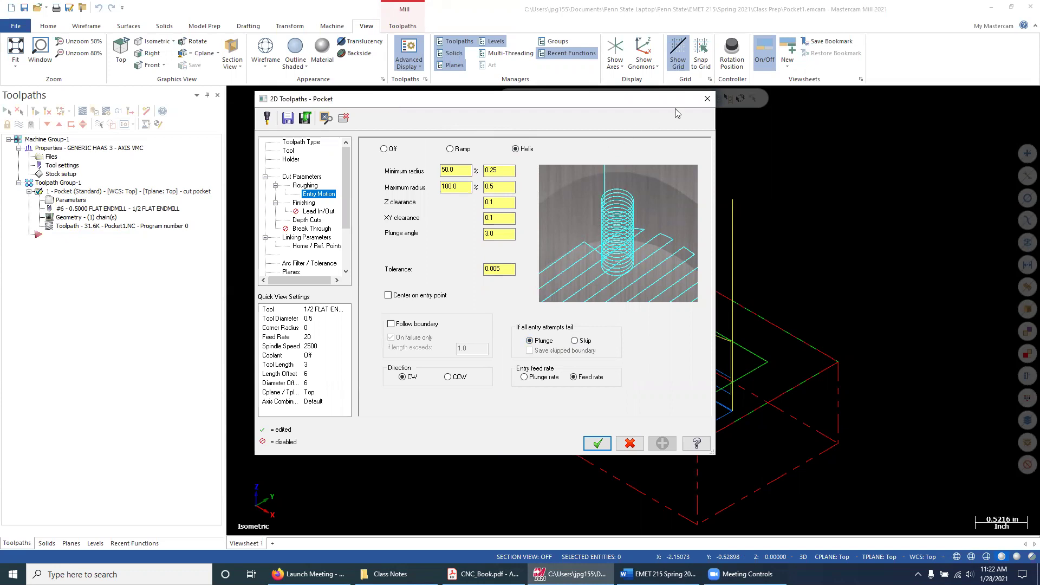
{"action": "left_click", "coordinate": [707, 99]}
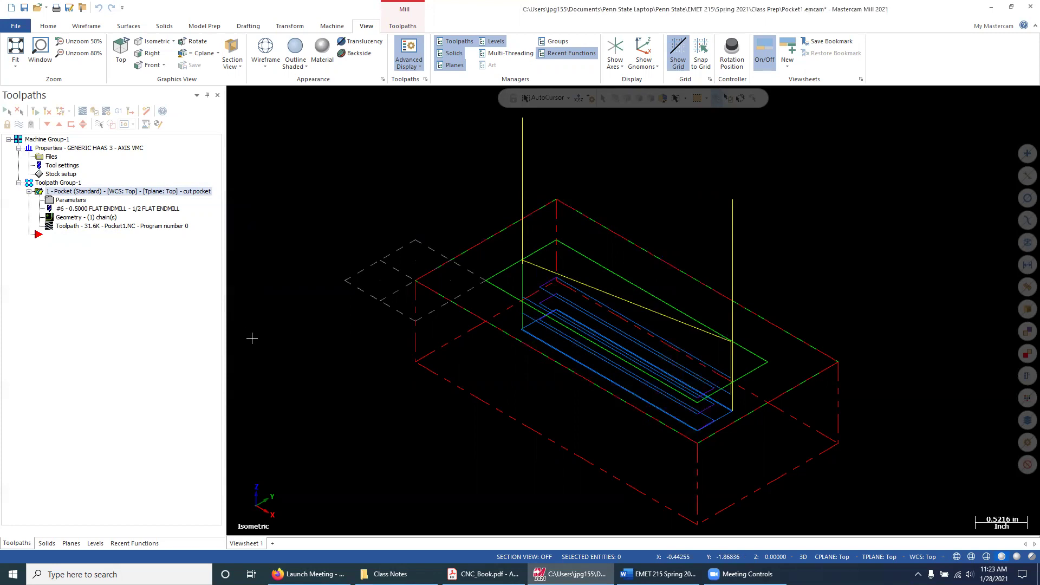
Step: Switch the pocket toolpath's tool to the 1/4 flat endmill (tool 3) and regenerate the operation
{"action": "left_click", "coordinate": [71, 201]}
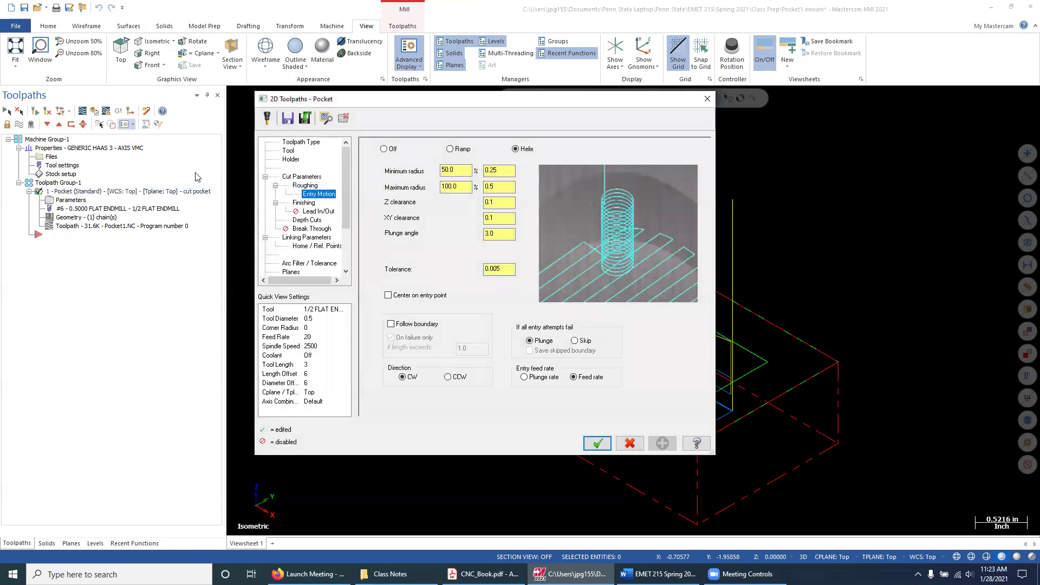
{"action": "left_click", "coordinate": [290, 151]}
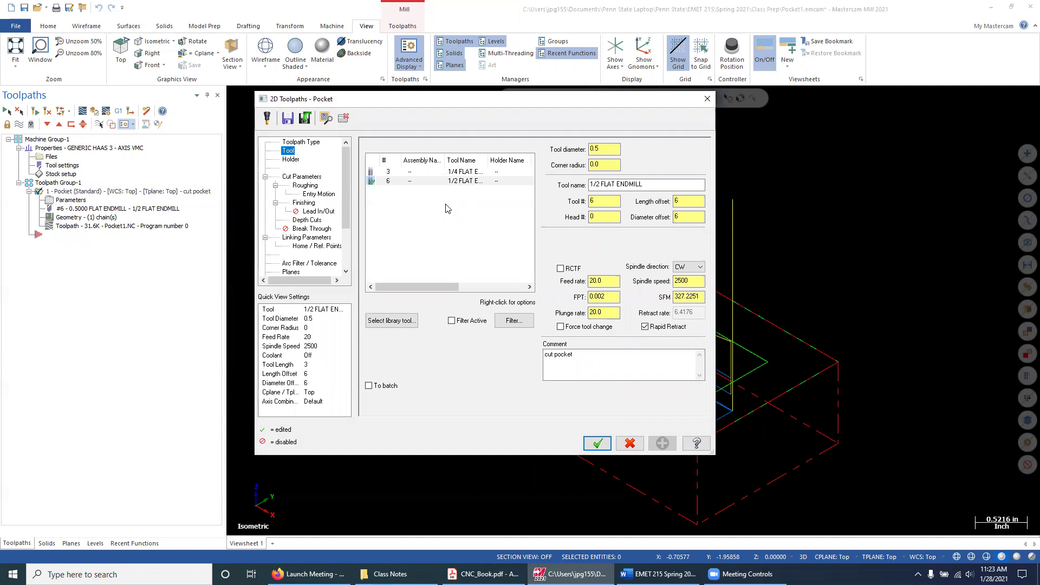
{"action": "left_click", "coordinate": [458, 173]}
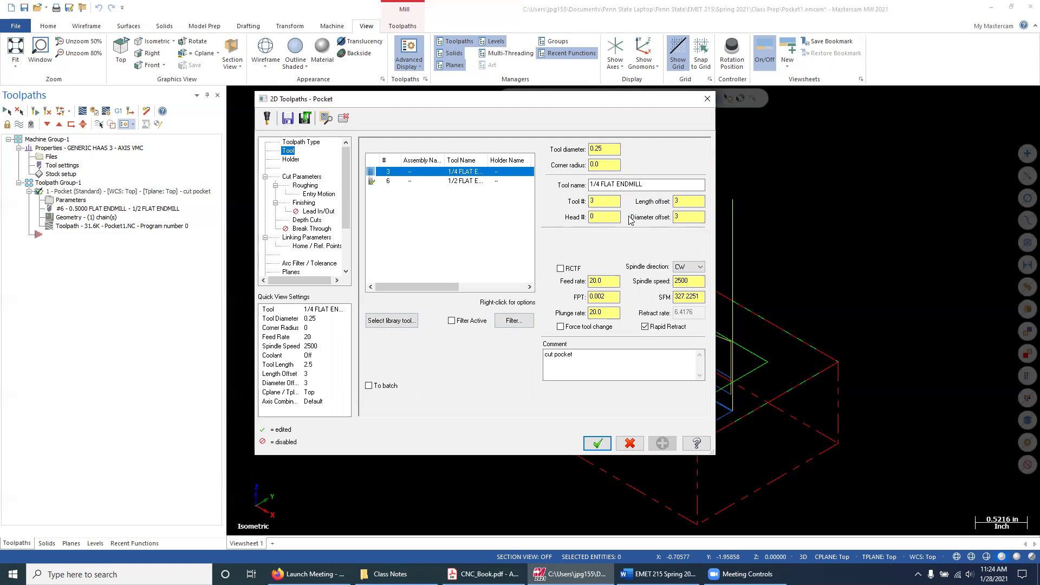
{"action": "left_click", "coordinate": [593, 442]}
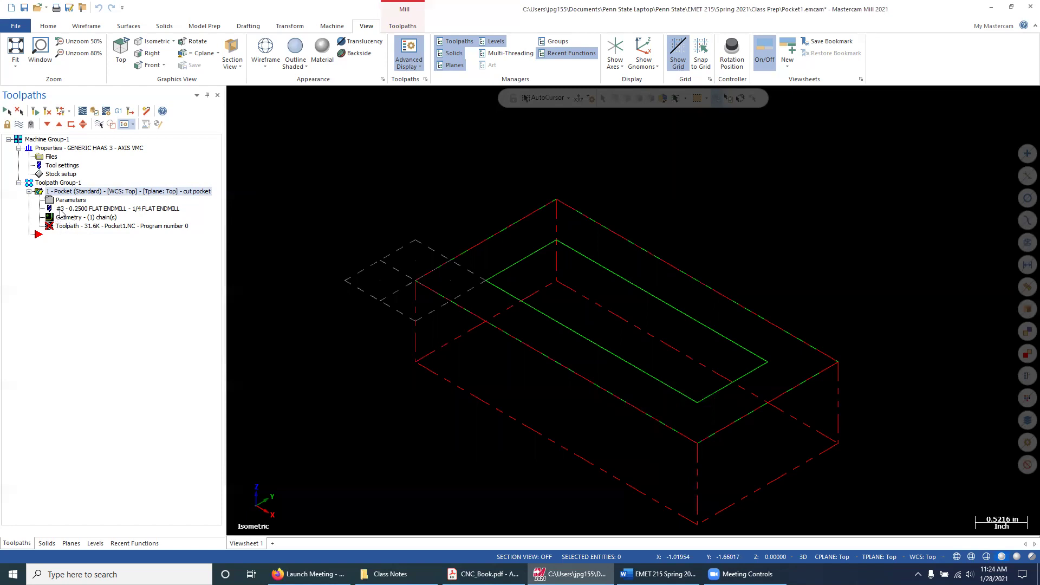
{"action": "left_click", "coordinate": [36, 111]}
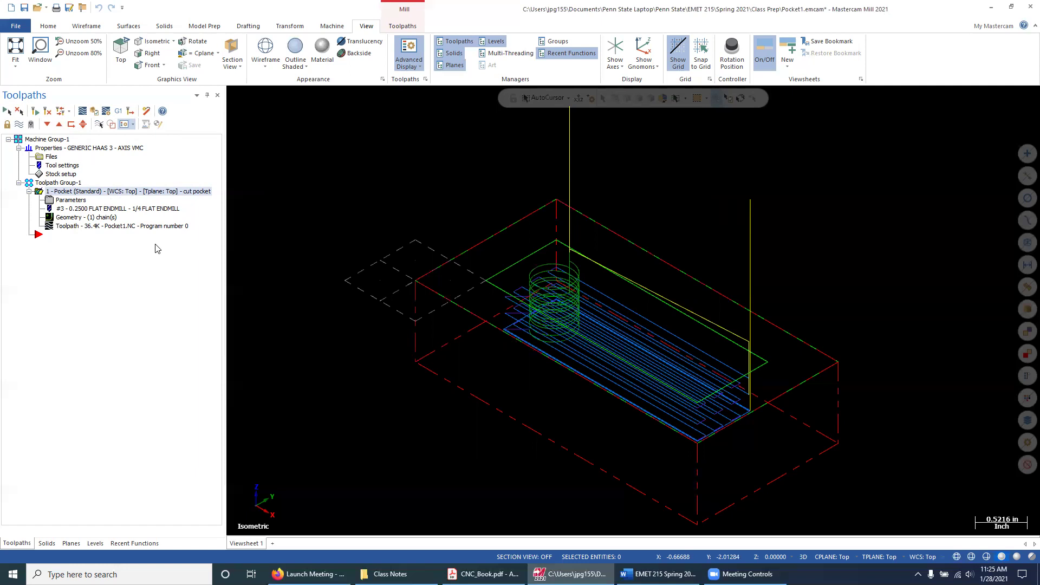
Step: Set the pocket toolpath's tool back to the 1/2 flat endmill (tool 6) and regenerate the operation
{"action": "left_click", "coordinate": [72, 204]}
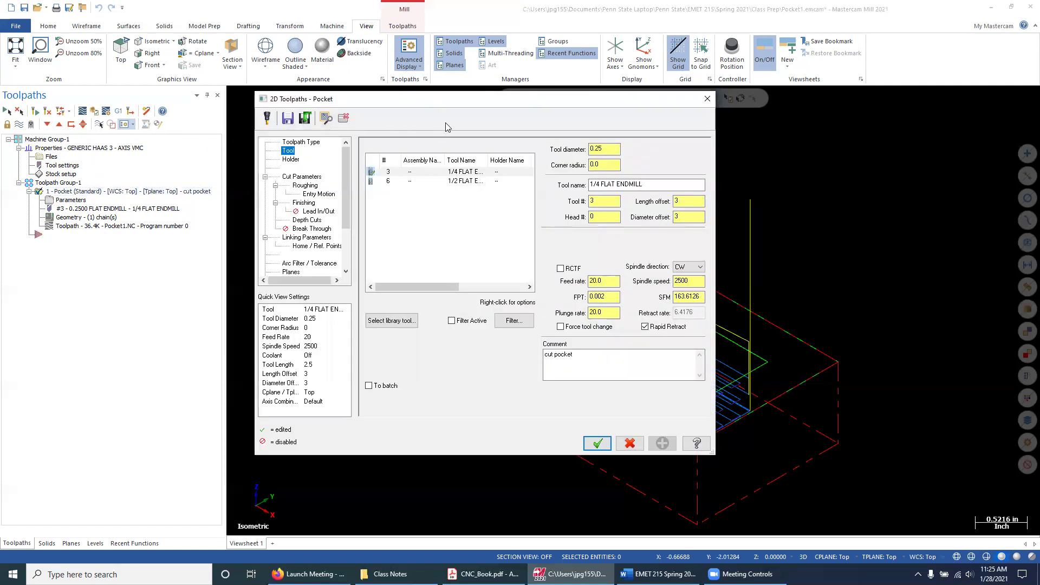
{"action": "left_click", "coordinate": [460, 182]}
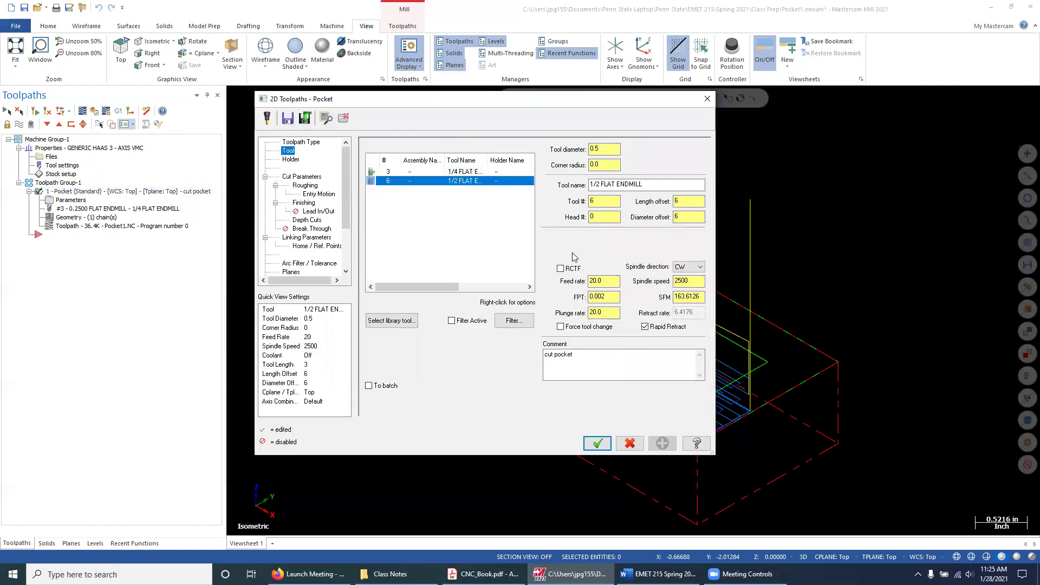
{"action": "left_click", "coordinate": [598, 443]}
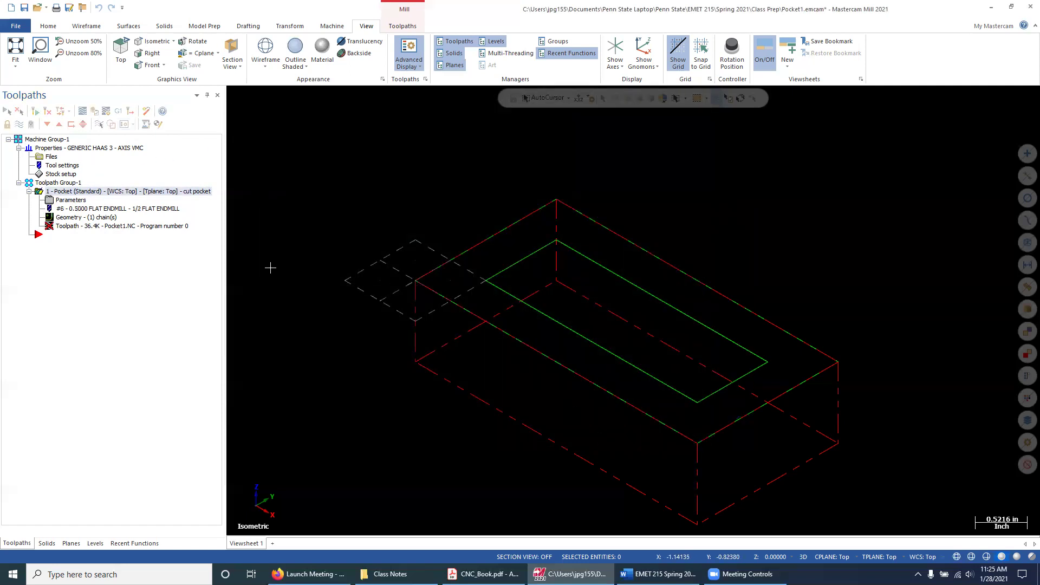
{"action": "left_click", "coordinate": [35, 111]}
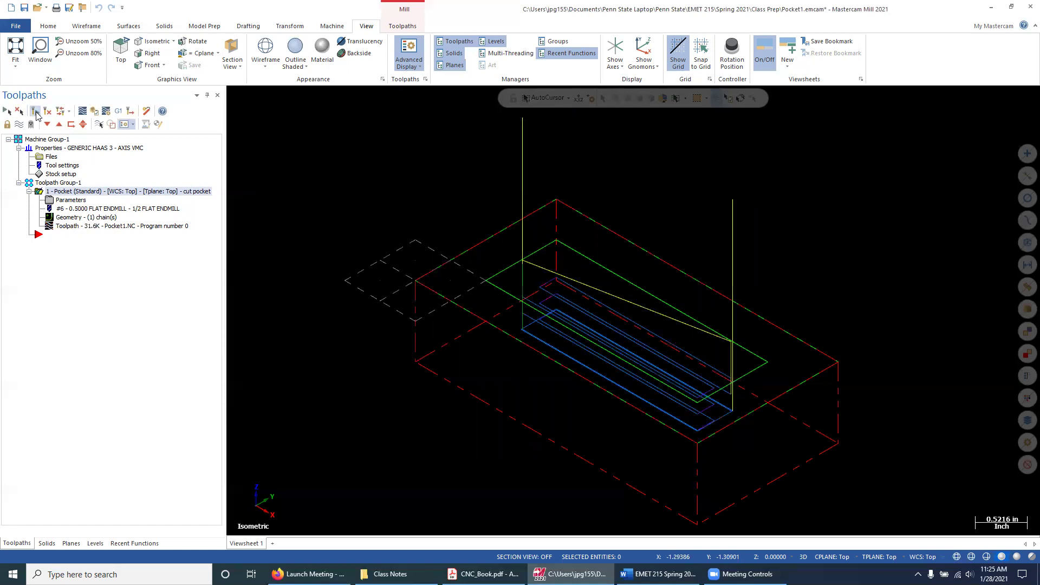
Step: Verify the 1/2 endmill pocket cut by simulating it fully, examine the pocket's corner radii, and close the simulator
{"action": "left_click", "coordinate": [92, 113]}
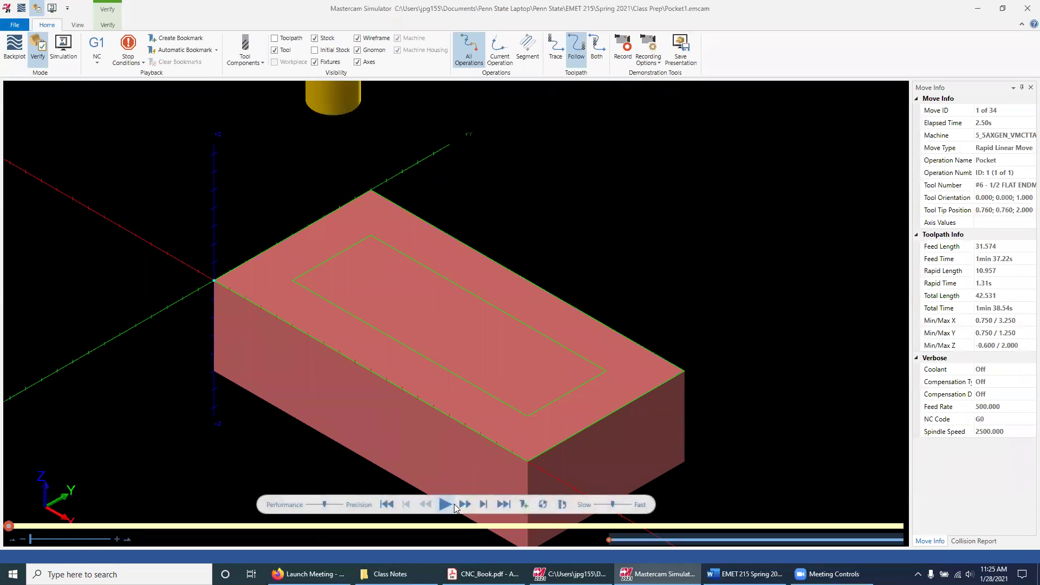
{"action": "left_click", "coordinate": [448, 503]}
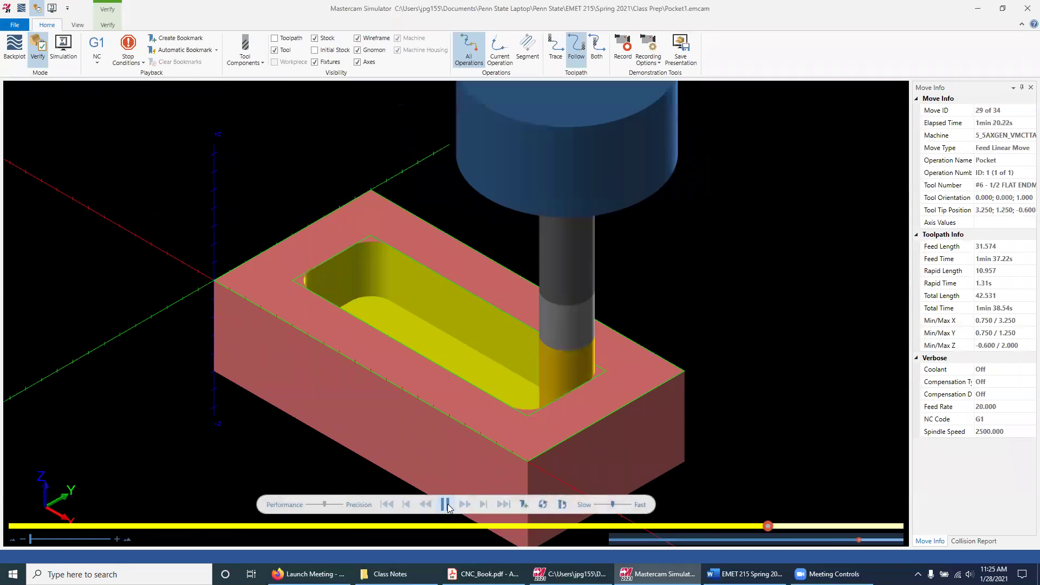
{"action": "middle_click_drag", "start_coordinate": [700, 255], "coordinate": [699, 271]}
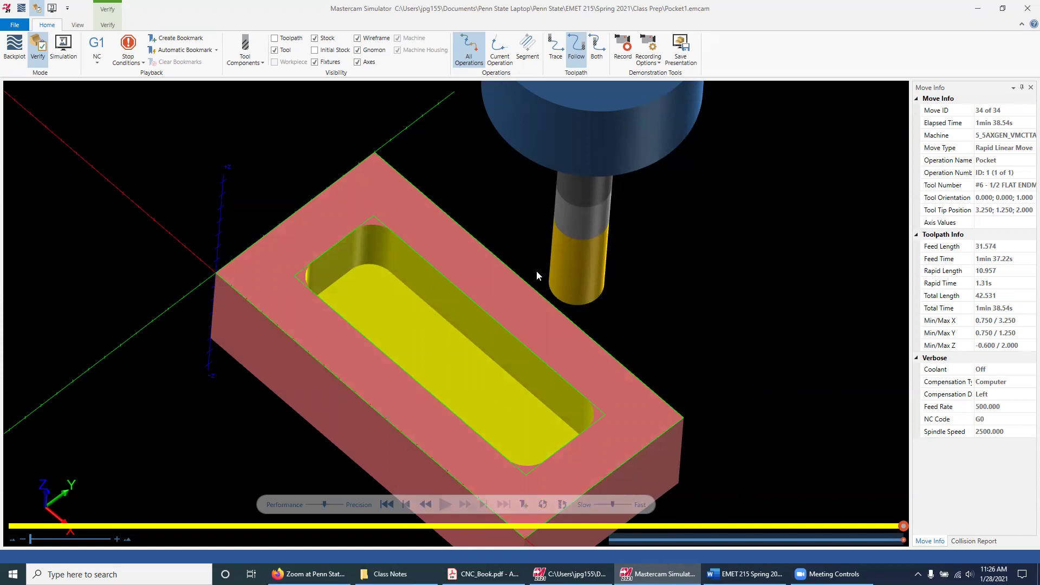
{"action": "middle_click_drag", "start_coordinate": [713, 274], "coordinate": [710, 296]}
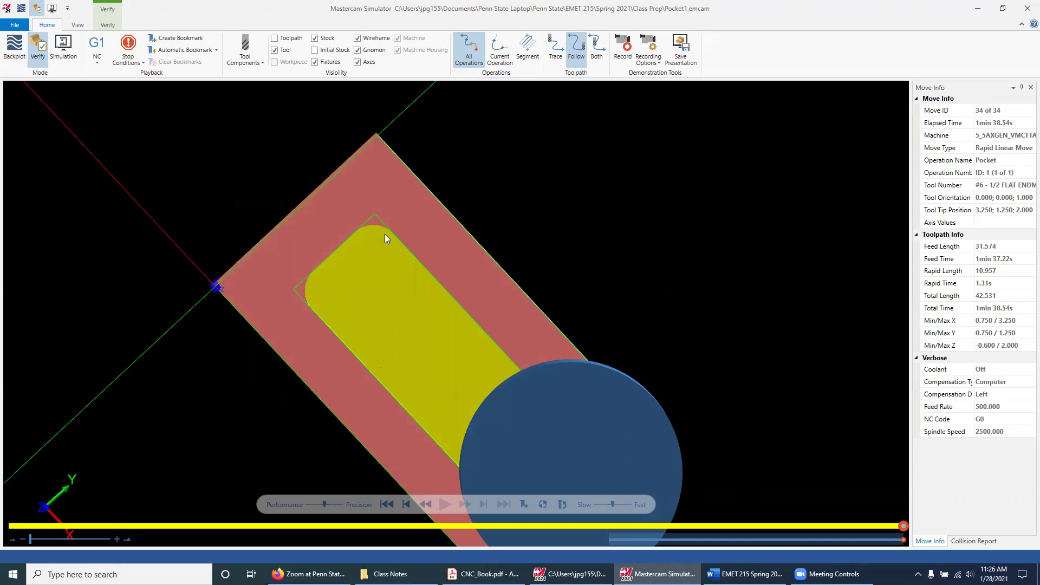
{"action": "middle_click_drag", "start_coordinate": [573, 239], "coordinate": [571, 224]}
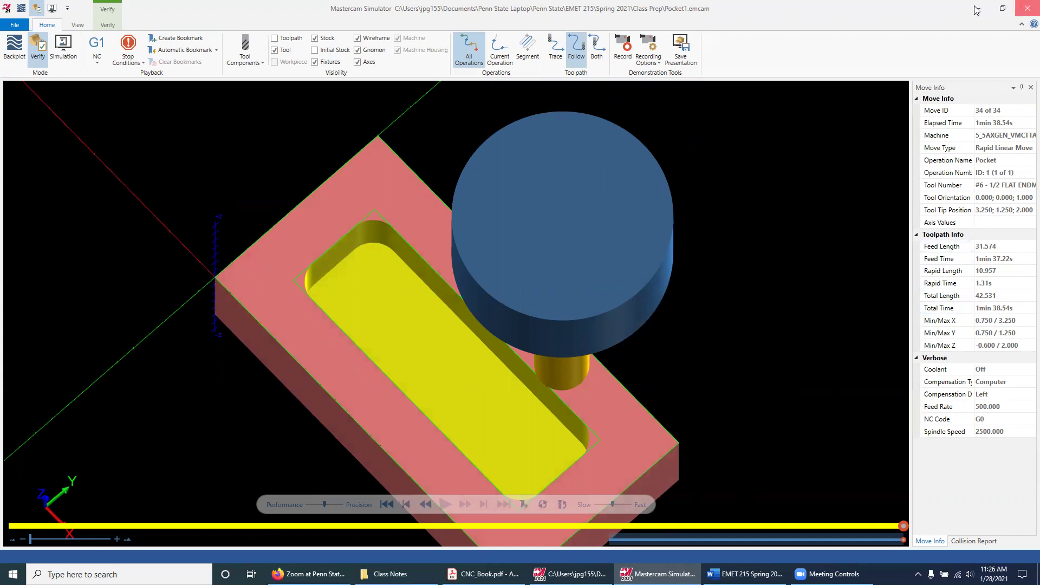
{"action": "left_click", "coordinate": [1028, 8]}
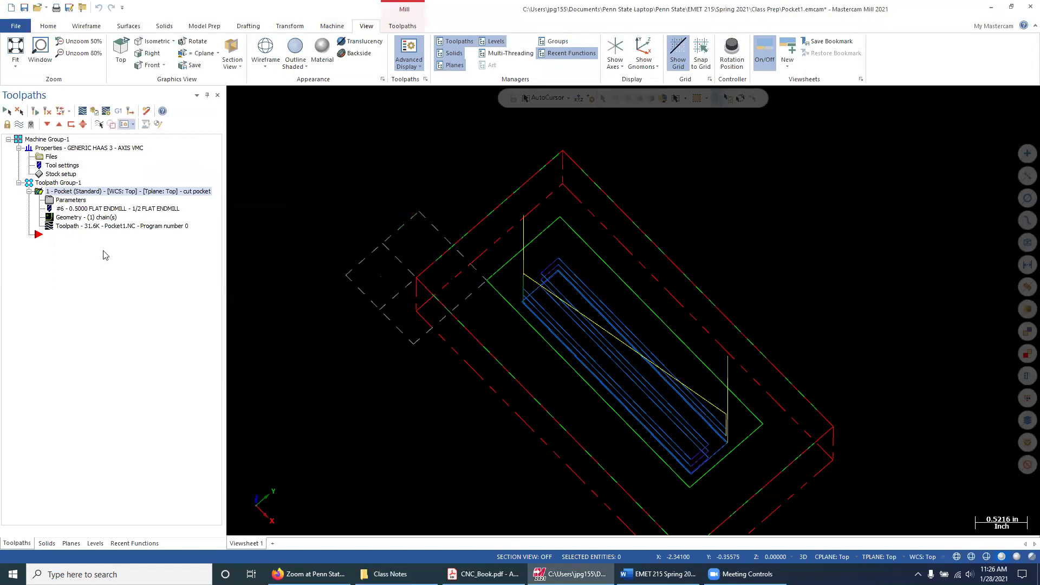
Step: Assign the 1/4 flat endmill (tool 3) to the pocket operation again, regenerate it, and inspect the helical entry path
{"action": "left_click", "coordinate": [76, 203]}
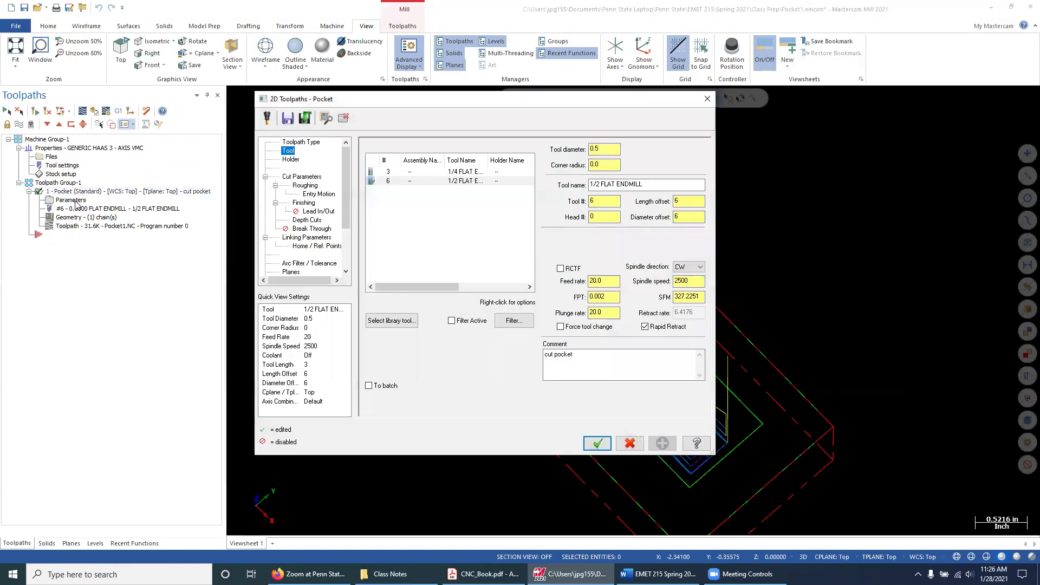
{"action": "left_click", "coordinate": [436, 172]}
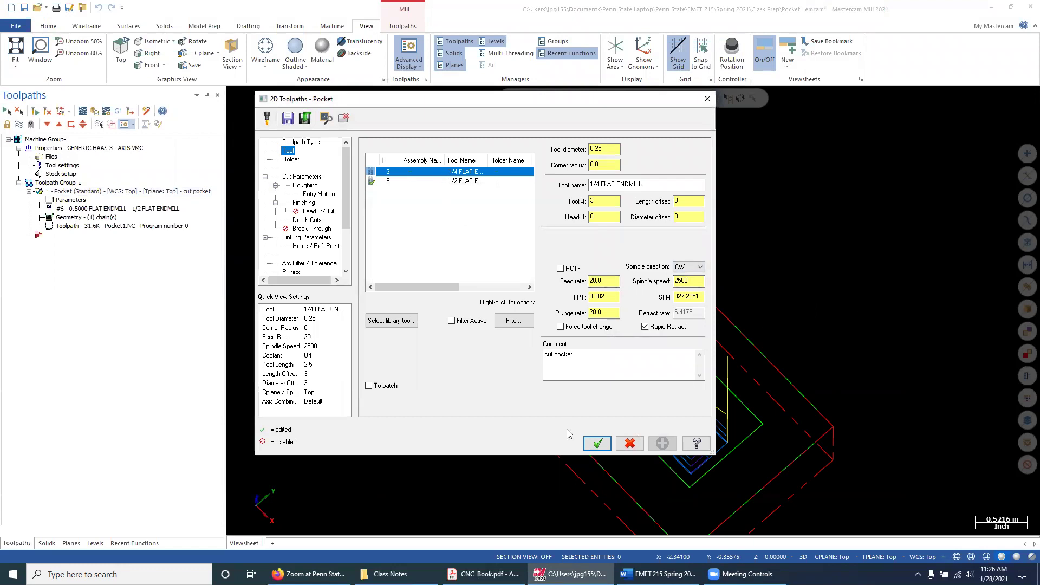
{"action": "left_click", "coordinate": [598, 444]}
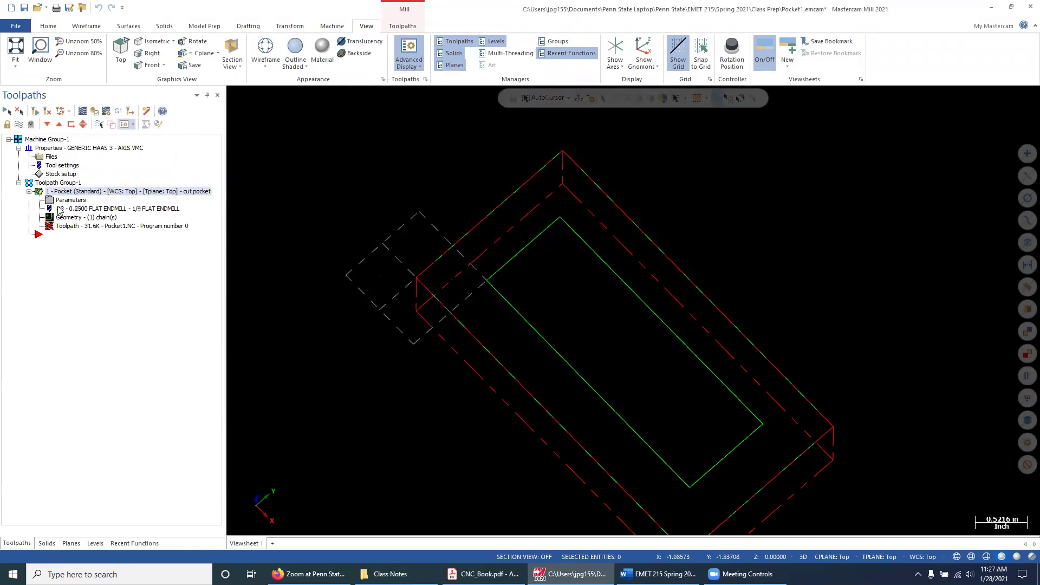
{"action": "left_click", "coordinate": [35, 113]}
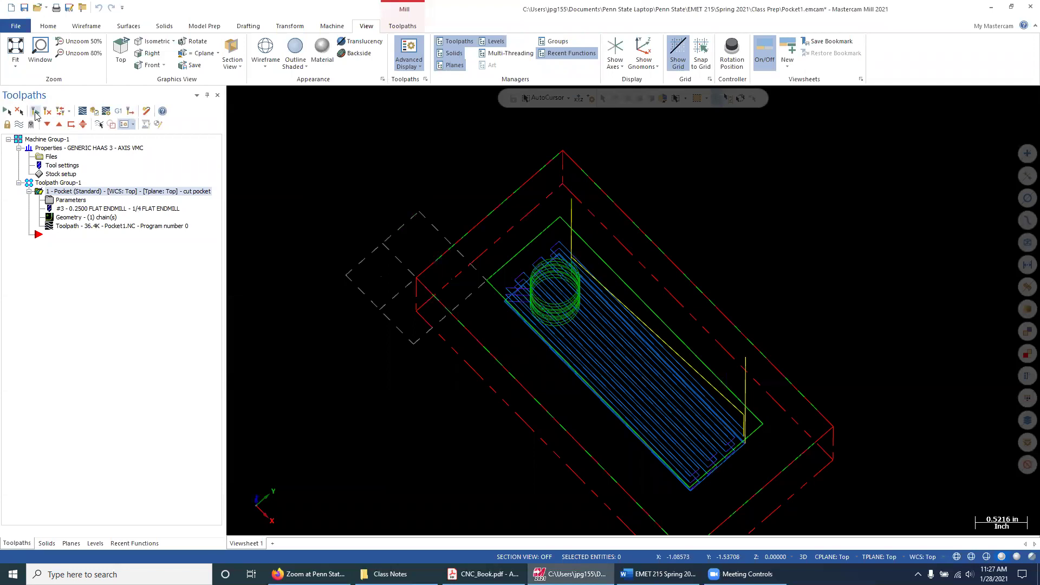
{"action": "middle_click_drag", "start_coordinate": [385, 420], "coordinate": [417, 352]}
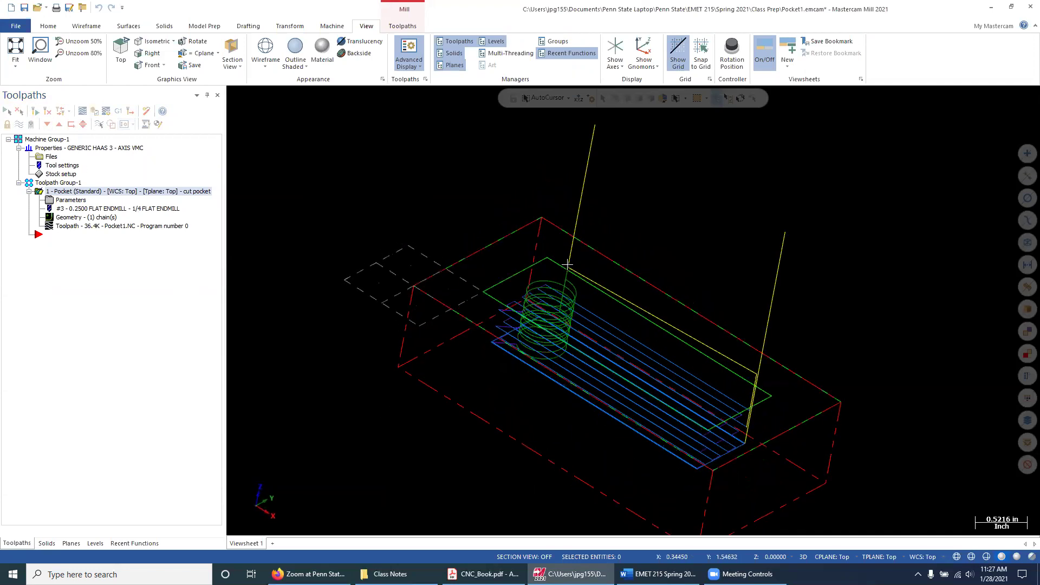
Step: Run the full verification of the pocket cut with the 1/4 endmill
{"action": "left_click", "coordinate": [95, 112]}
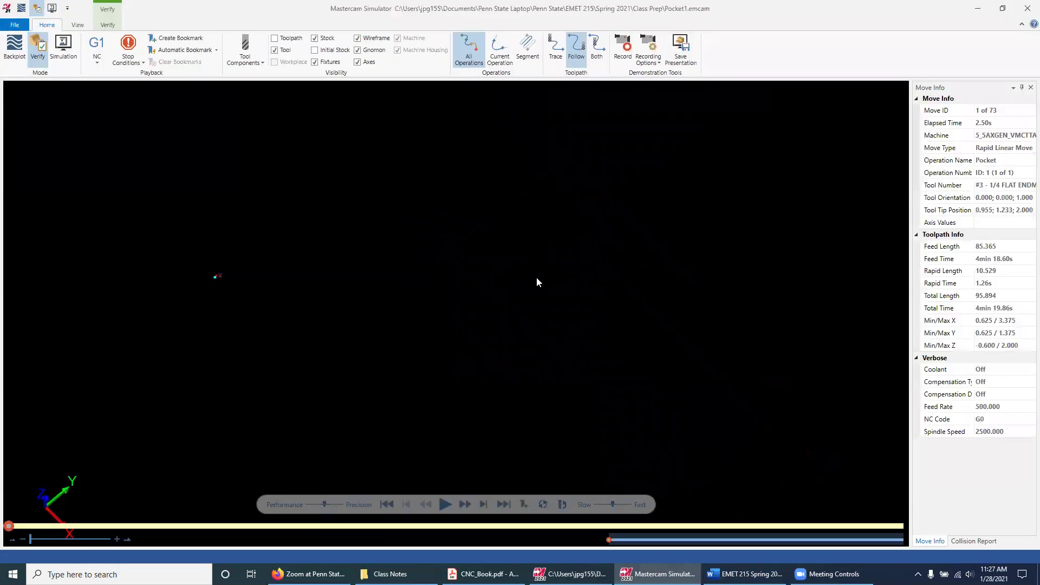
{"action": "left_click", "coordinate": [442, 503]}
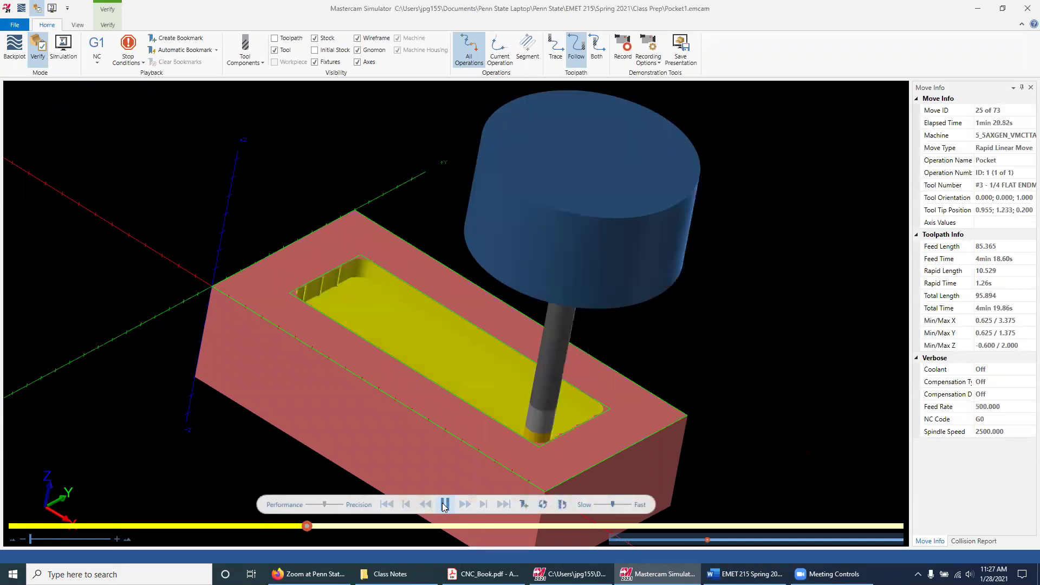
{"action": "middle_click_drag", "start_coordinate": [791, 267], "coordinate": [736, 290]}
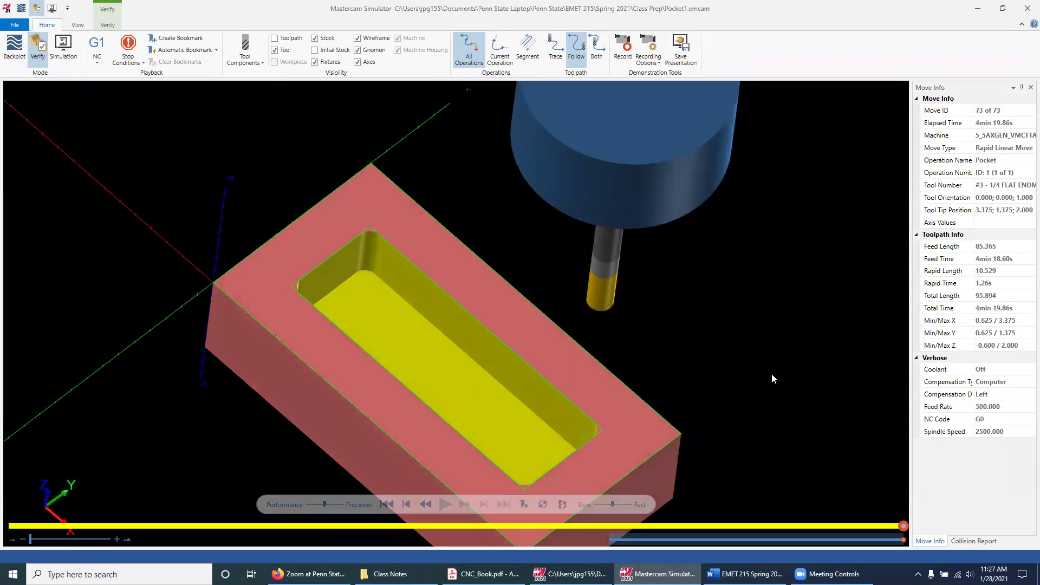
Step: Restart the simulation and advance it move by move through the helical entry and the first pocket passes
{"action": "left_click", "coordinate": [387, 504]}
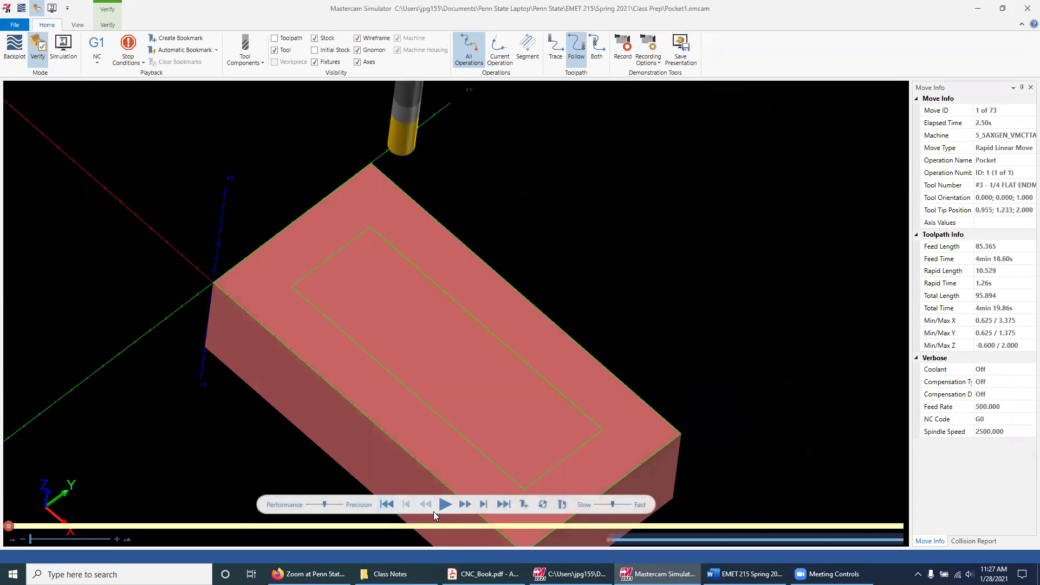
{"action": "left_click", "coordinate": [461, 505]}
{"action": "left_click", "coordinate": [460, 504]}
{"action": "left_click", "coordinate": [460, 504]}
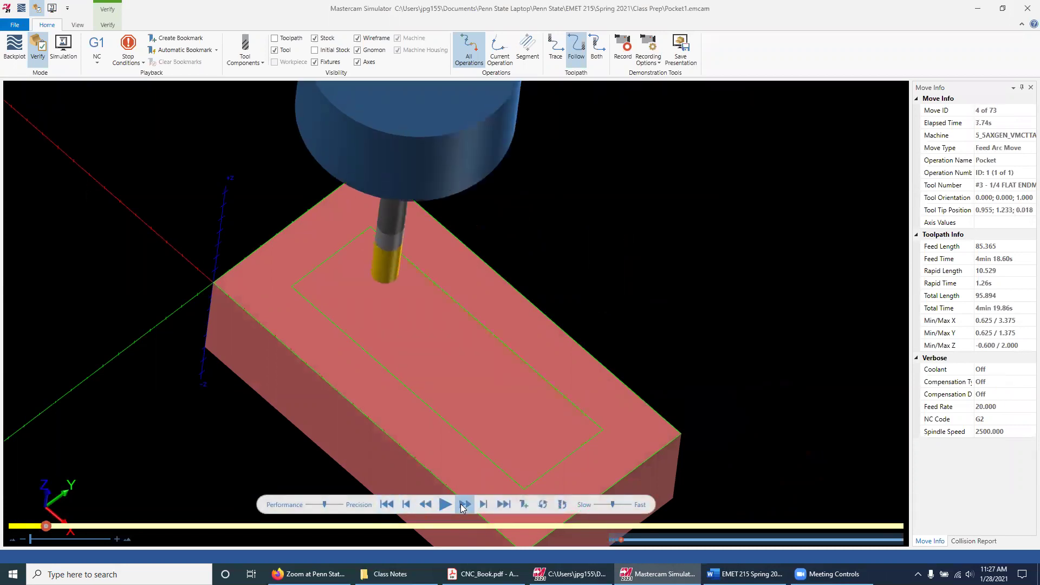
{"action": "left_click", "coordinate": [460, 504]}
{"action": "left_click", "coordinate": [461, 505]}
{"action": "left_click", "coordinate": [464, 504]}
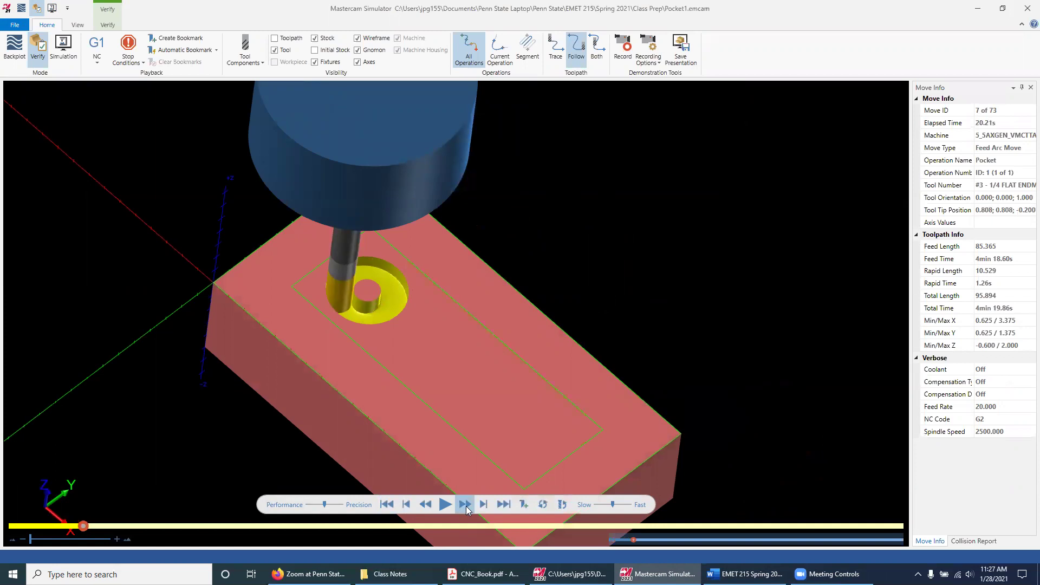
{"action": "left_click", "coordinate": [466, 506]}
{"action": "left_click", "coordinate": [465, 506]}
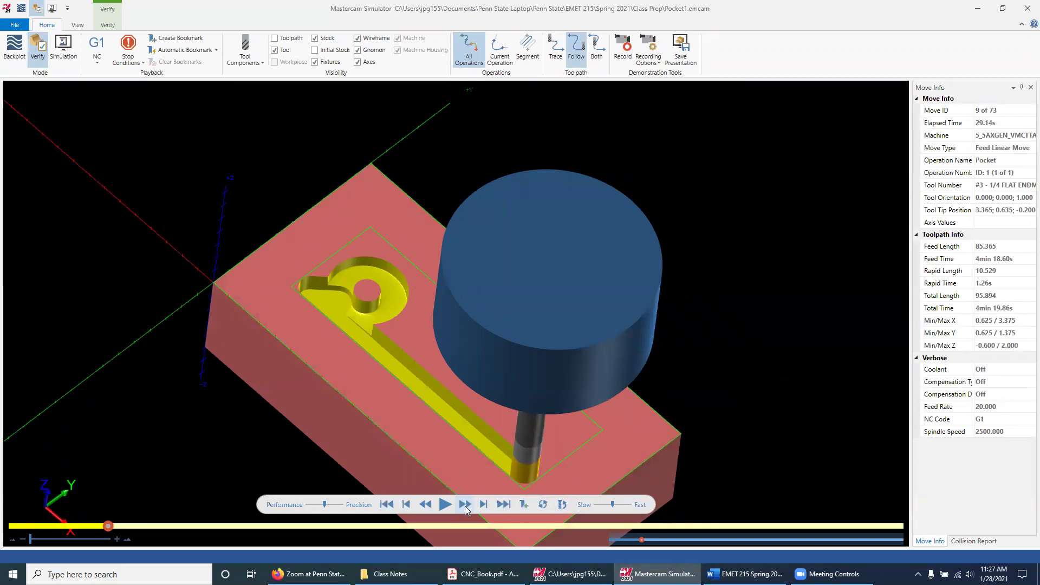
Step: Play the rest of the 1/4 endmill simulation and examine the finished pocket's corner radii from several angles
{"action": "left_click", "coordinate": [444, 505]}
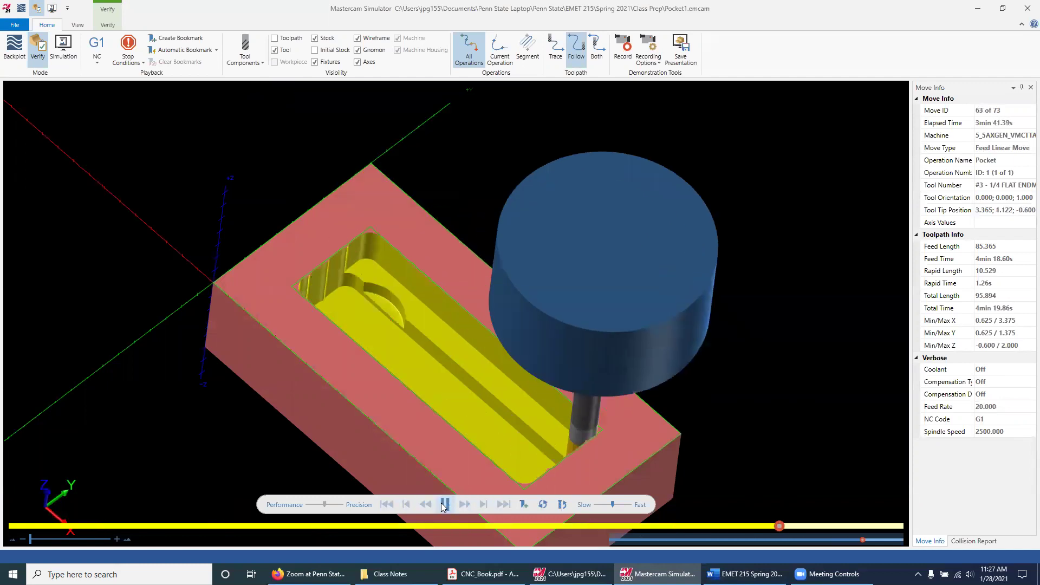
{"action": "middle_click_drag", "start_coordinate": [768, 286], "coordinate": [766, 304]}
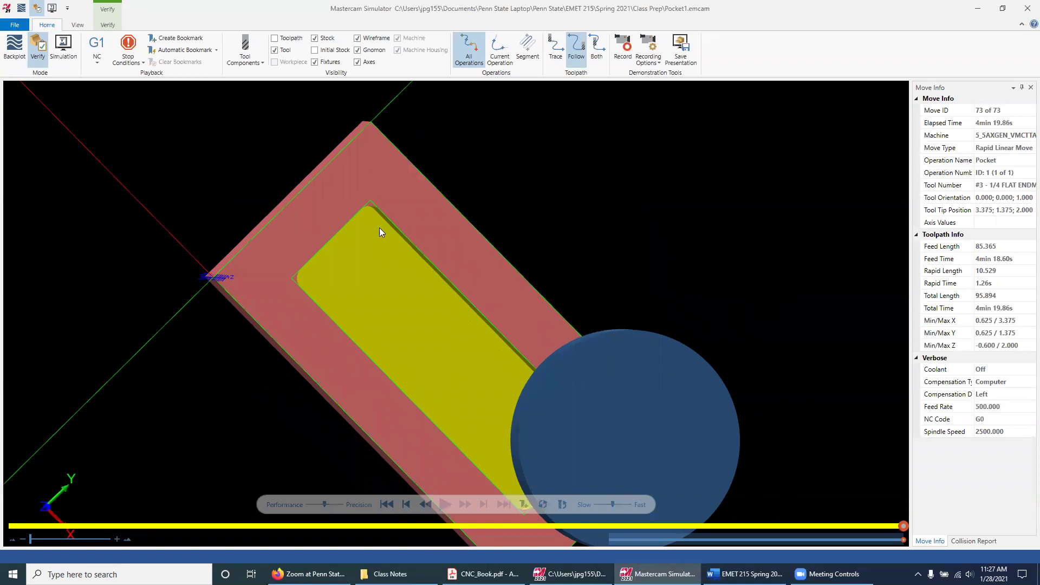
{"action": "middle_click_drag", "start_coordinate": [476, 206], "coordinate": [469, 192]}
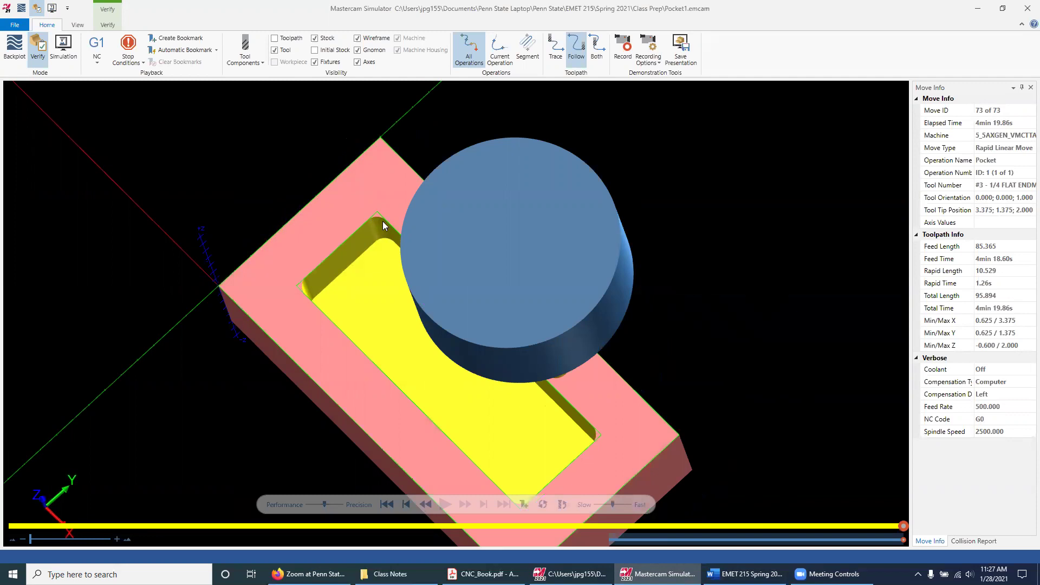
{"action": "middle_click_drag", "start_coordinate": [374, 251], "coordinate": [381, 255]}
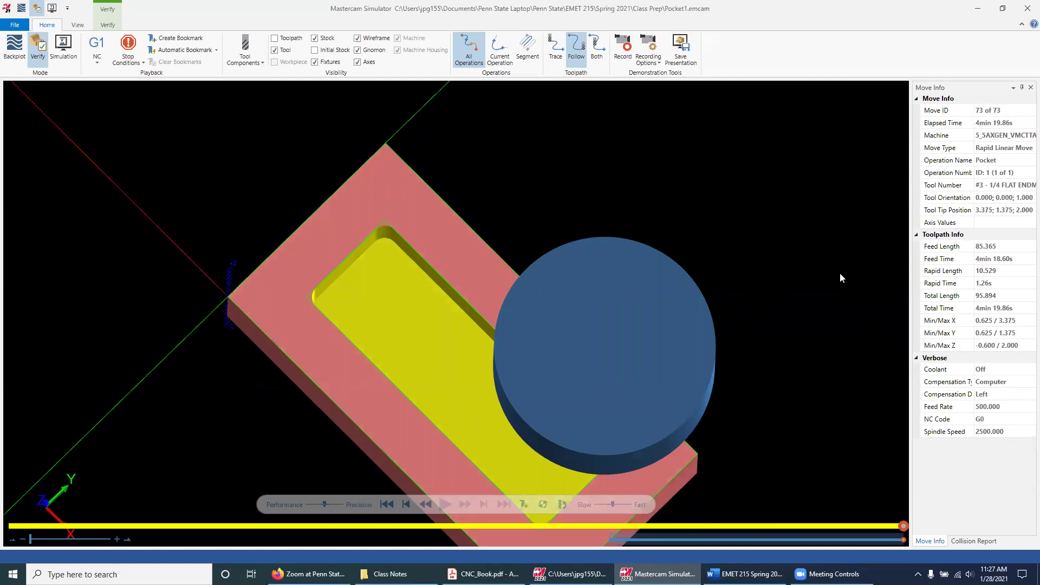
Step: Leave the simulation and assign the 1/2 flat endmill (tool 6) to the pocket operation
{"action": "middle_click_drag", "start_coordinate": [840, 273], "coordinate": [838, 260]}
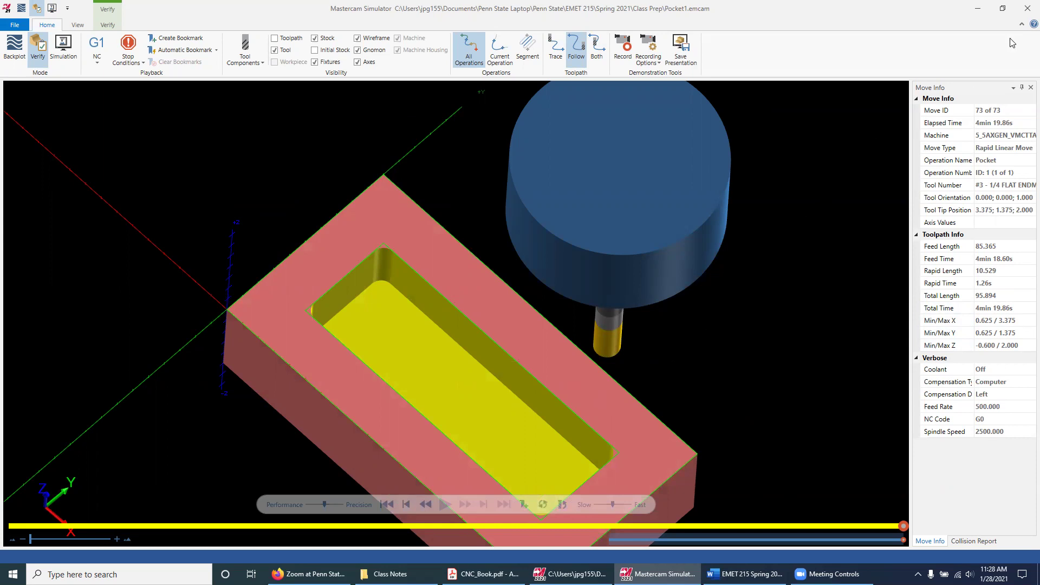
{"action": "left_click", "coordinate": [1026, 10]}
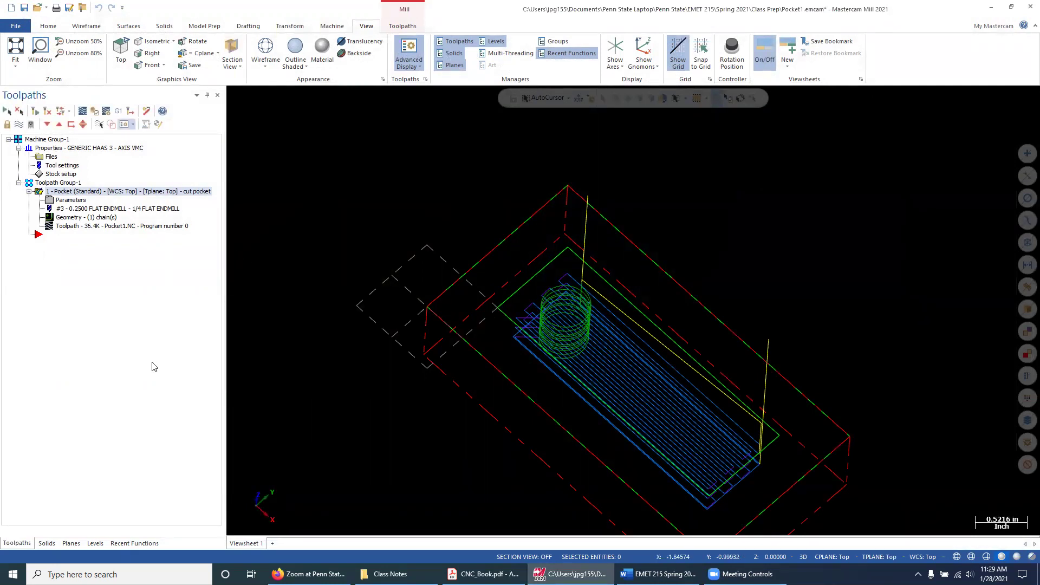
{"action": "left_click", "coordinate": [61, 202]}
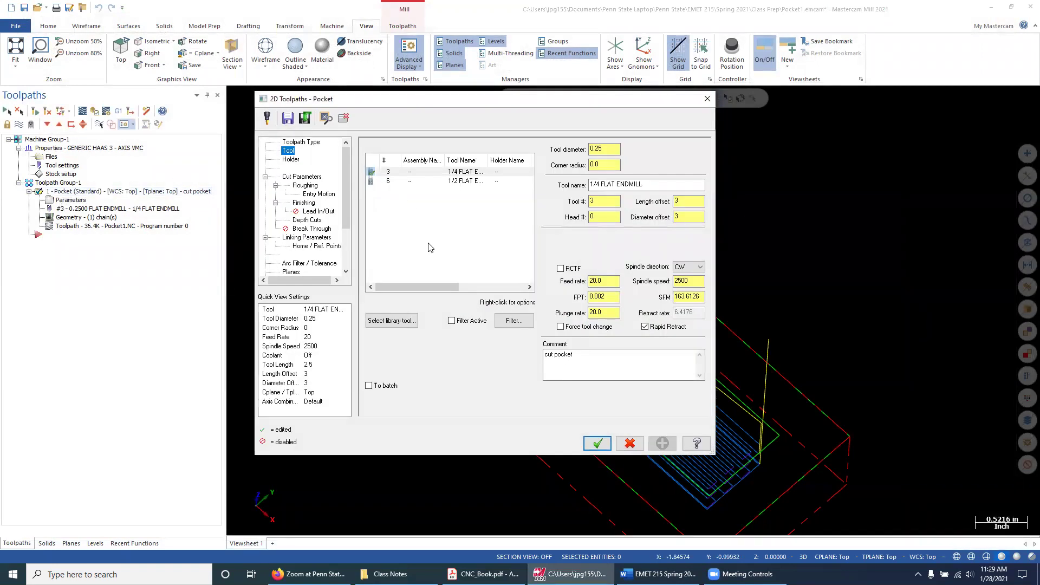
{"action": "left_click", "coordinate": [407, 182]}
{"action": "left_click", "coordinate": [598, 443]}
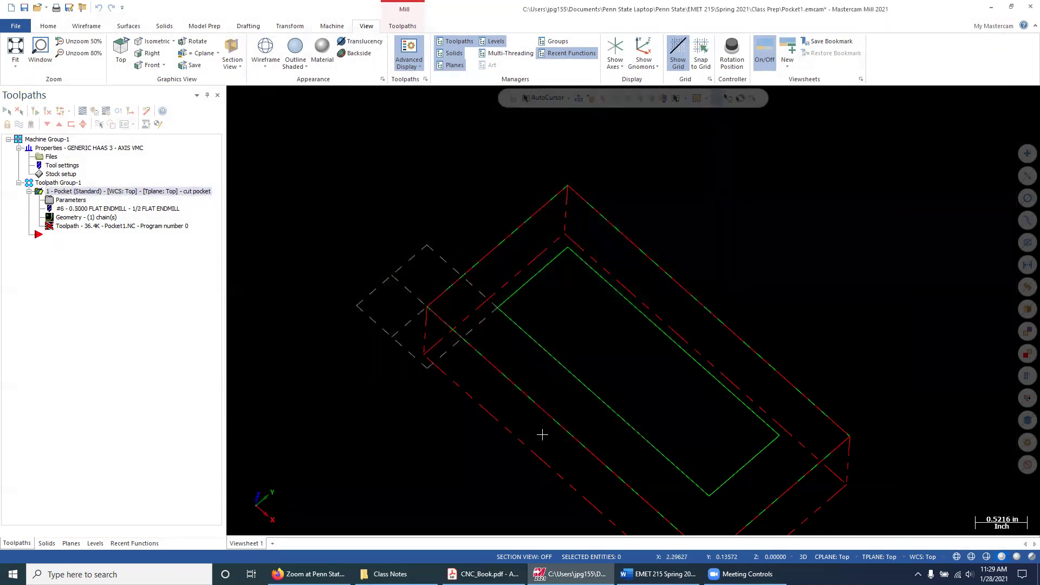
Step: Regenerate the pocket operation with the new tool, and hide its toolpath in the top view
{"action": "left_click", "coordinate": [35, 112]}
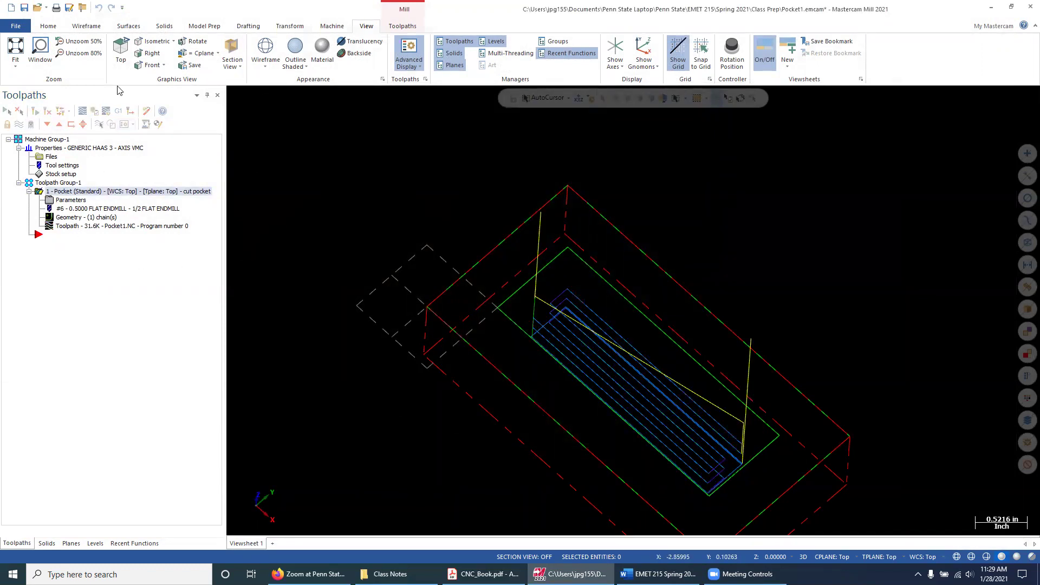
{"action": "left_click", "coordinate": [121, 52]}
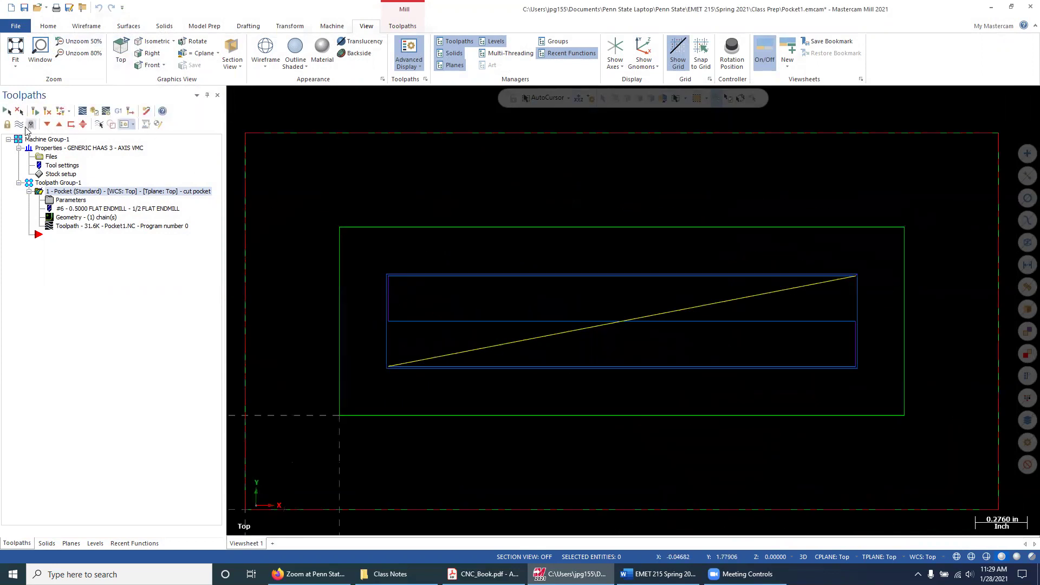
{"action": "left_click", "coordinate": [19, 125]}
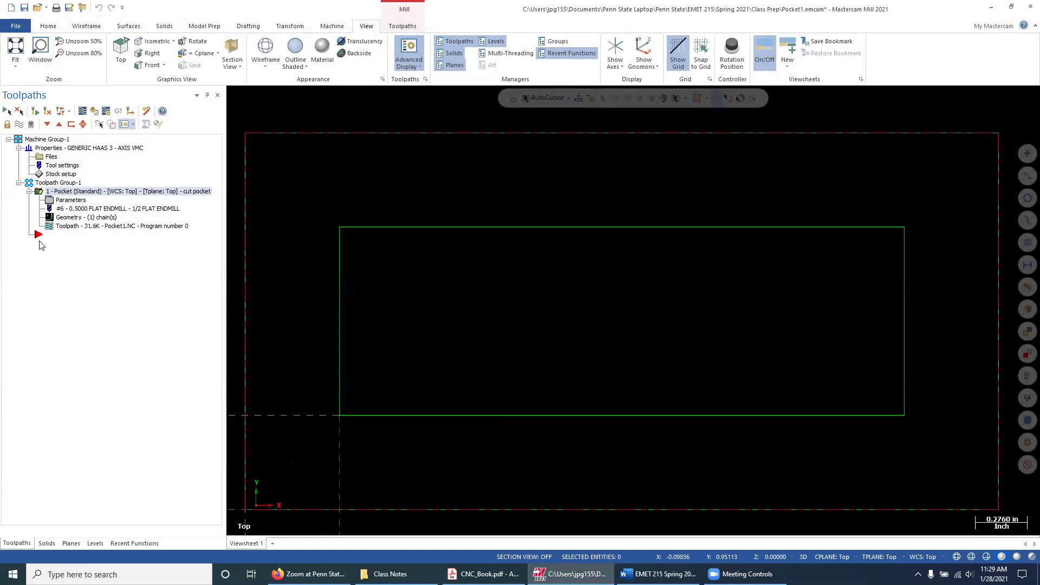
Step: Add a second 2D Pocket toolpath and chain the inner rectangle as its boundary
{"action": "left_click", "coordinate": [407, 29]}
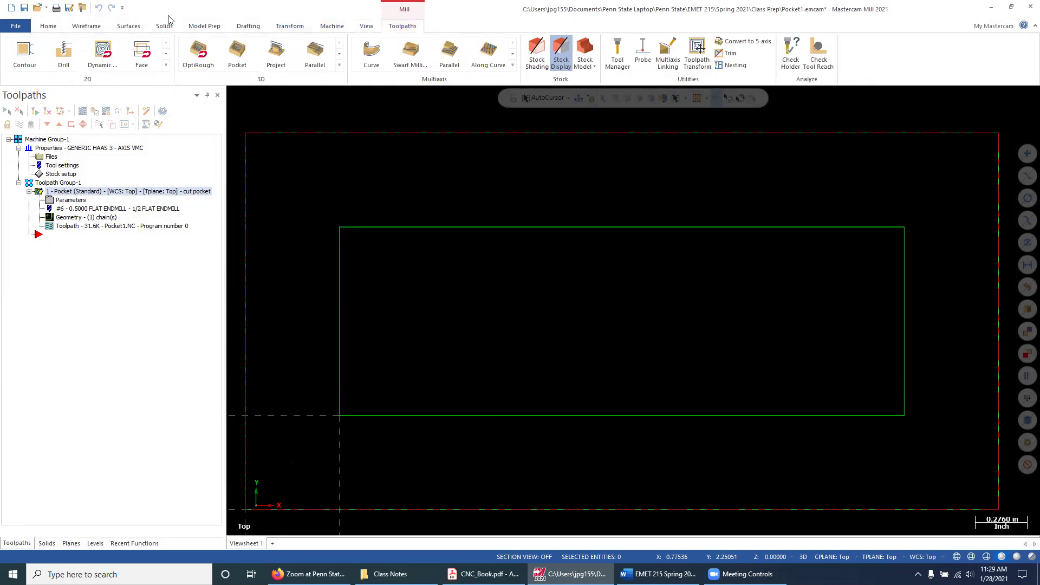
{"action": "left_click", "coordinate": [165, 66]}
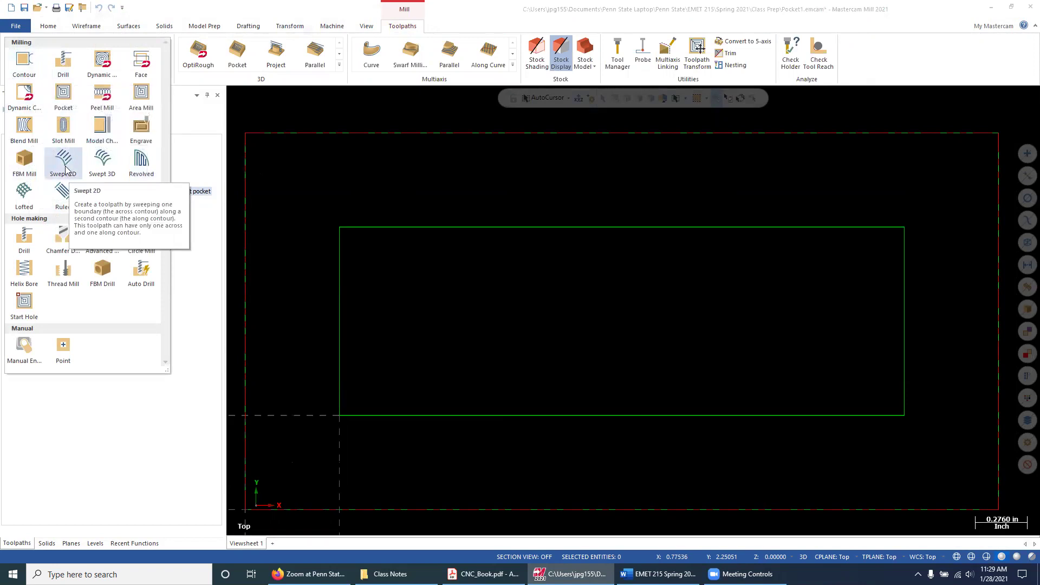
{"action": "left_click", "coordinate": [63, 98]}
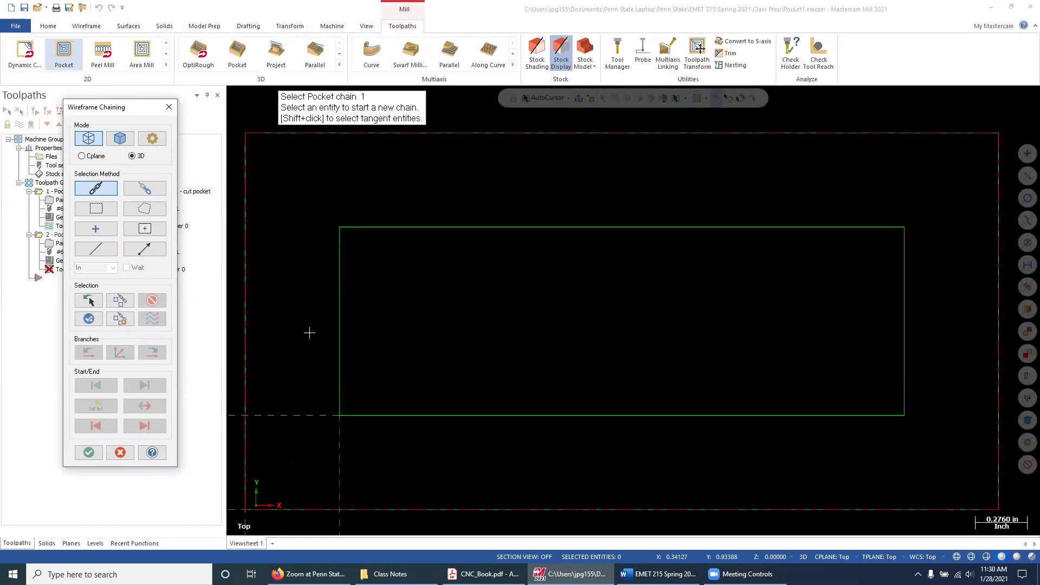
{"action": "left_click", "coordinate": [88, 302]}
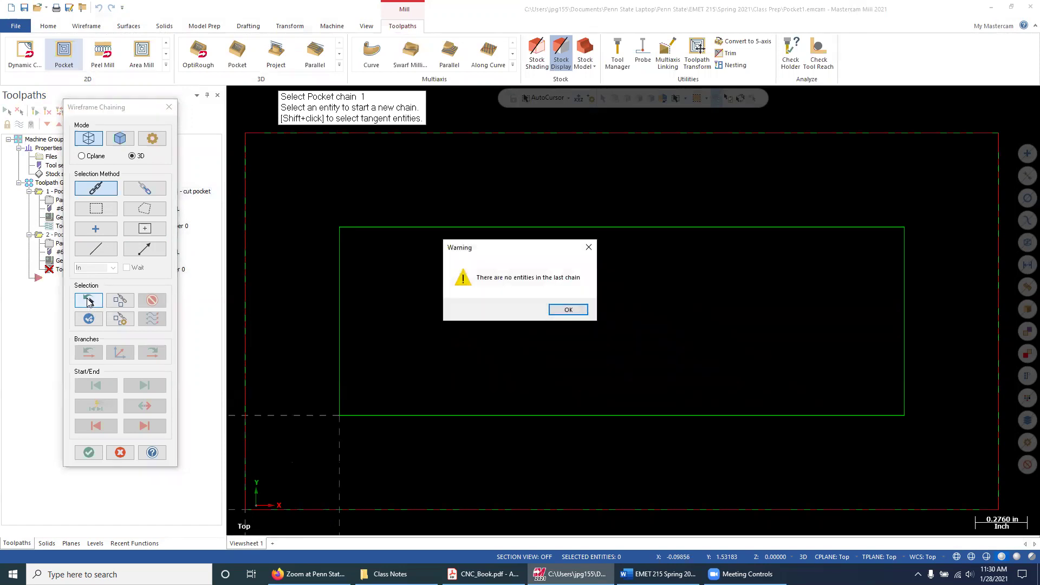
{"action": "left_click", "coordinate": [575, 312]}
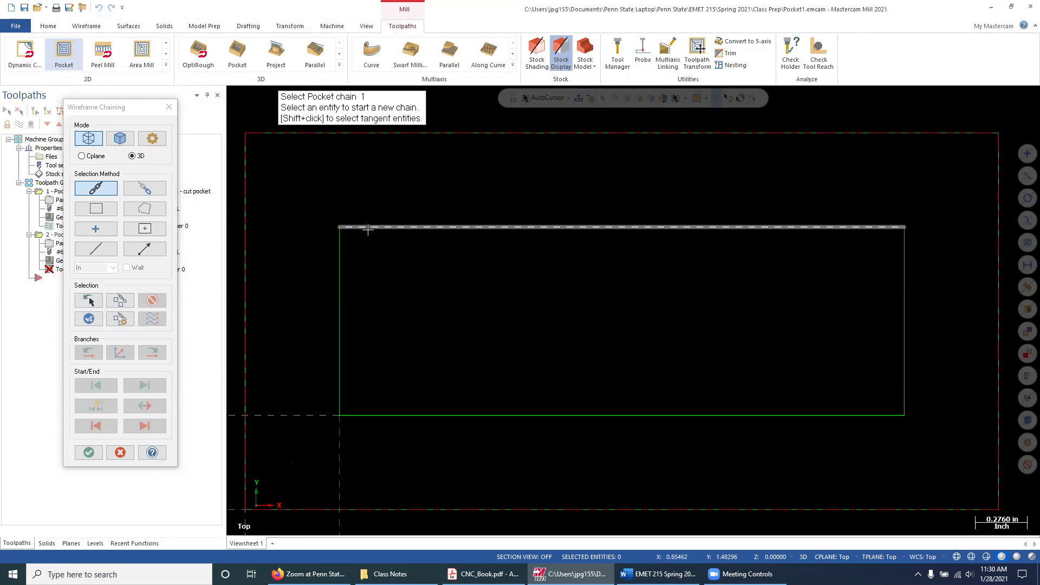
{"action": "left_click", "coordinate": [367, 228]}
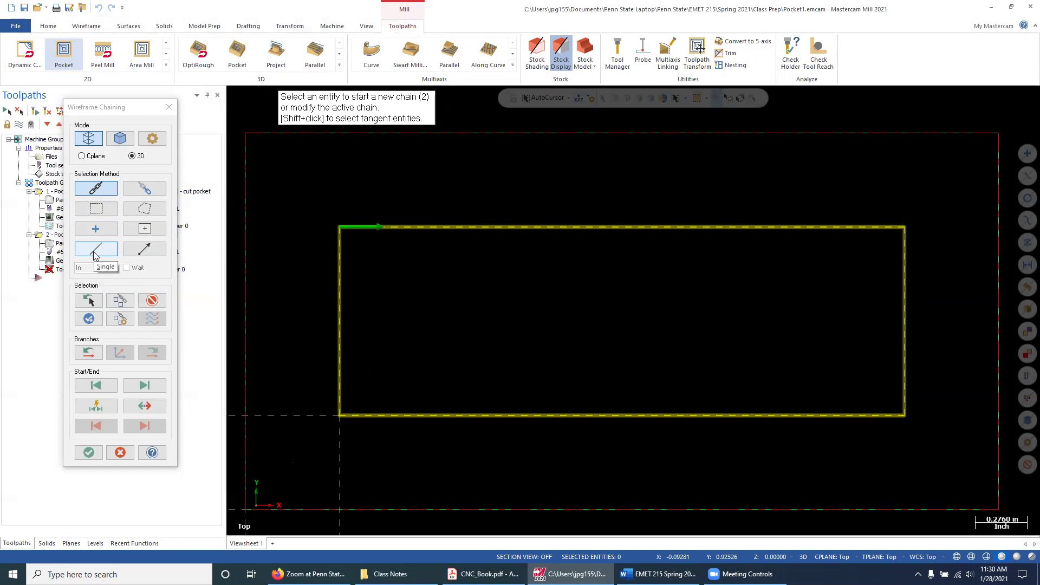
{"action": "left_click", "coordinate": [89, 453]}
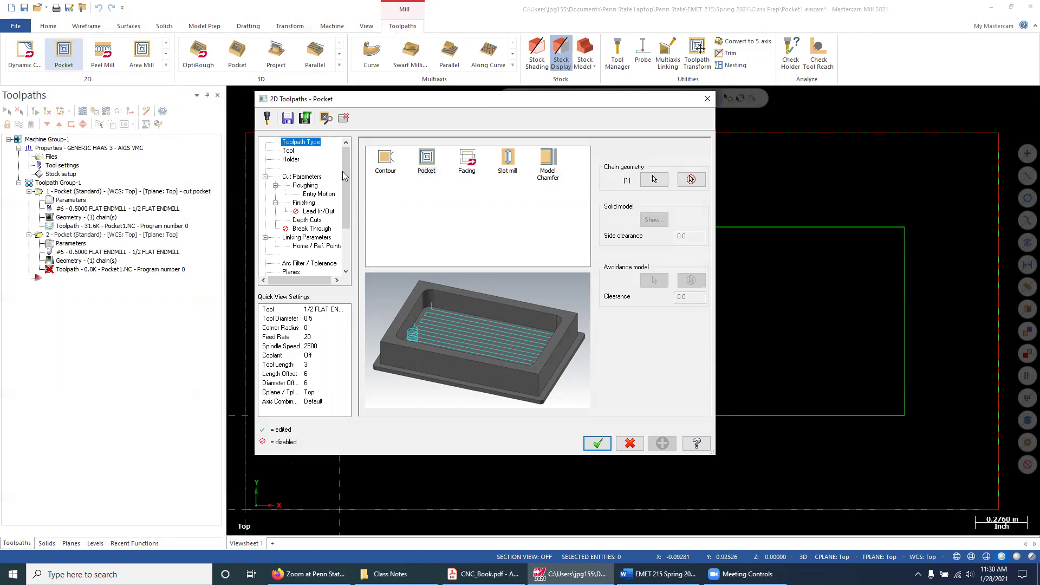
Step: Choose the 1/4 flat endmill (tool 3) for the second pocket and add the comment "finish pocket with remachining"
{"action": "left_click", "coordinate": [289, 151]}
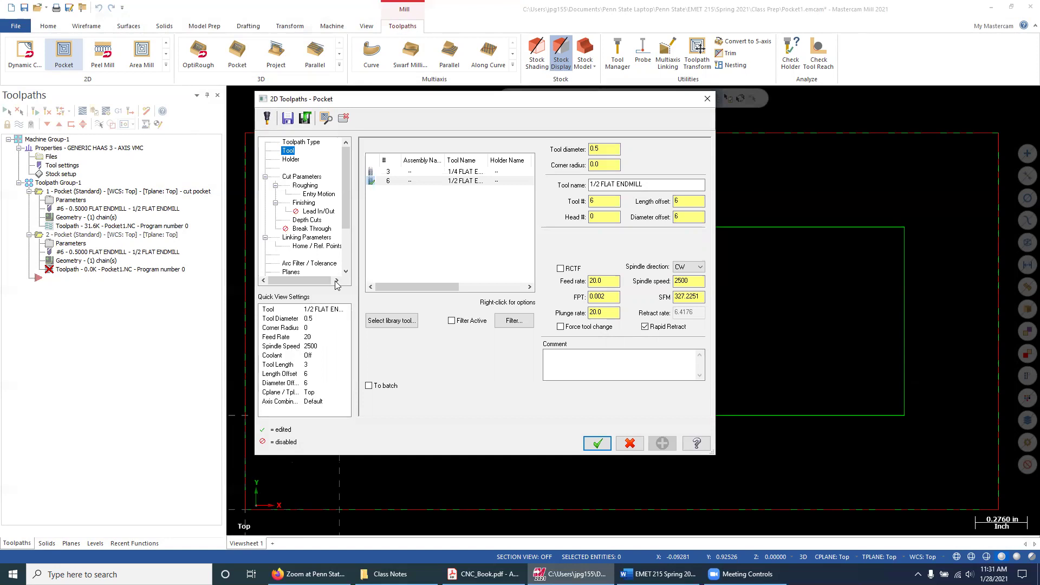
{"action": "left_click", "coordinate": [402, 172]}
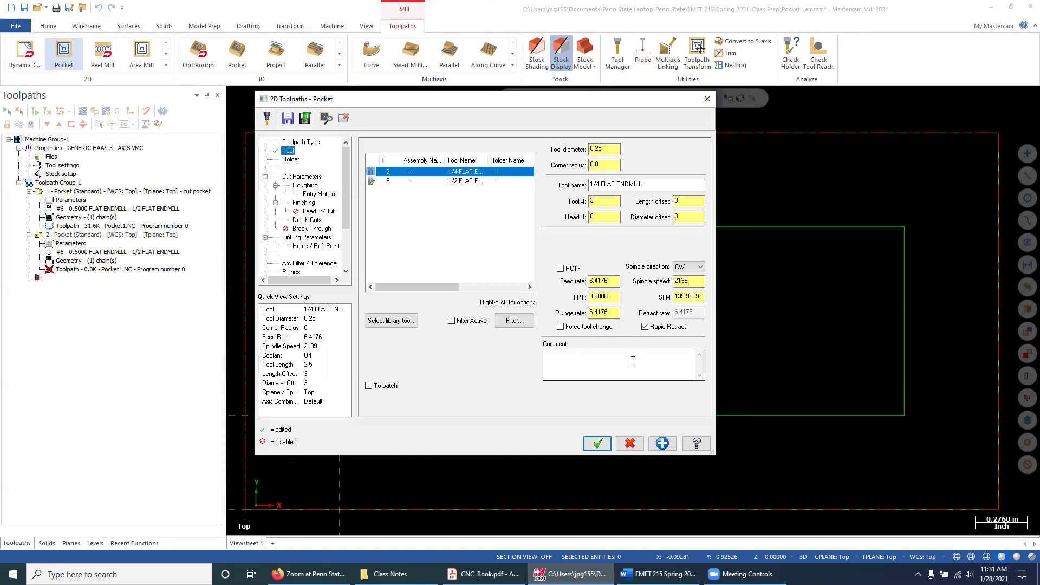
{"action": "left_click", "coordinate": [565, 356]}
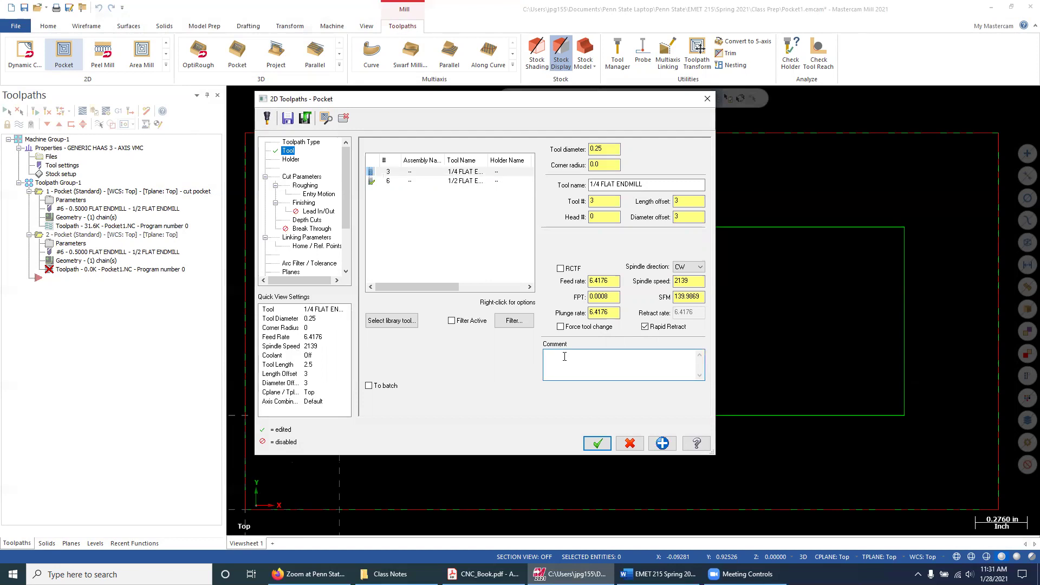
{"action": "type", "text": "finish pocket with remachining"}
Step: Set the second pocket's feed rate to 20, spindle speed to 2500 and plunge rate to 20
{"action": "double_click", "coordinate": [609, 282]}
{"action": "key", "text": "BackSpace"}
{"action": "key", "text": "ctrl+z"}
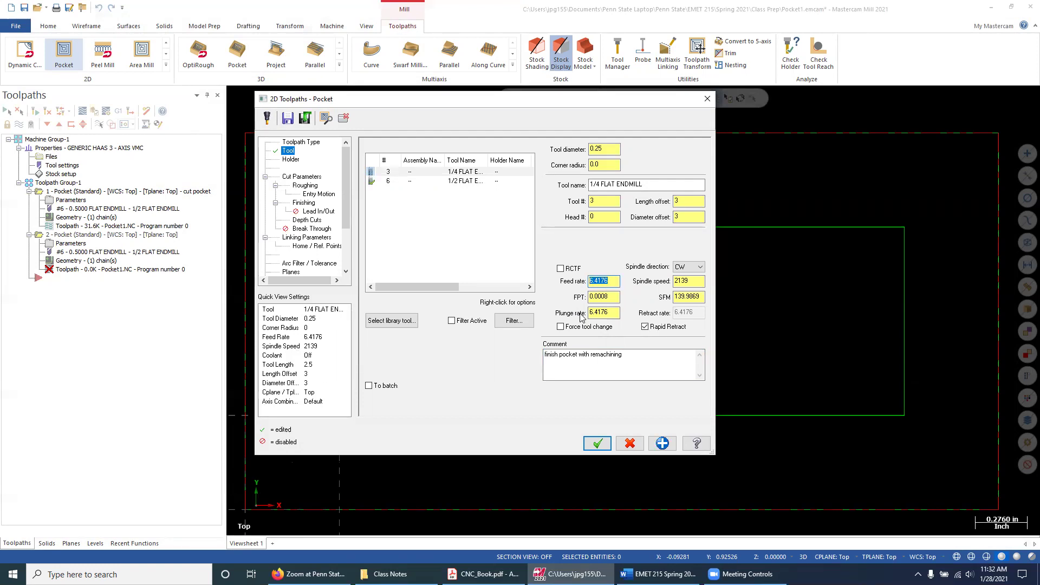
{"action": "type", "text": "20"}
{"action": "left_click_drag", "start_coordinate": [693, 281], "coordinate": [657, 284]}
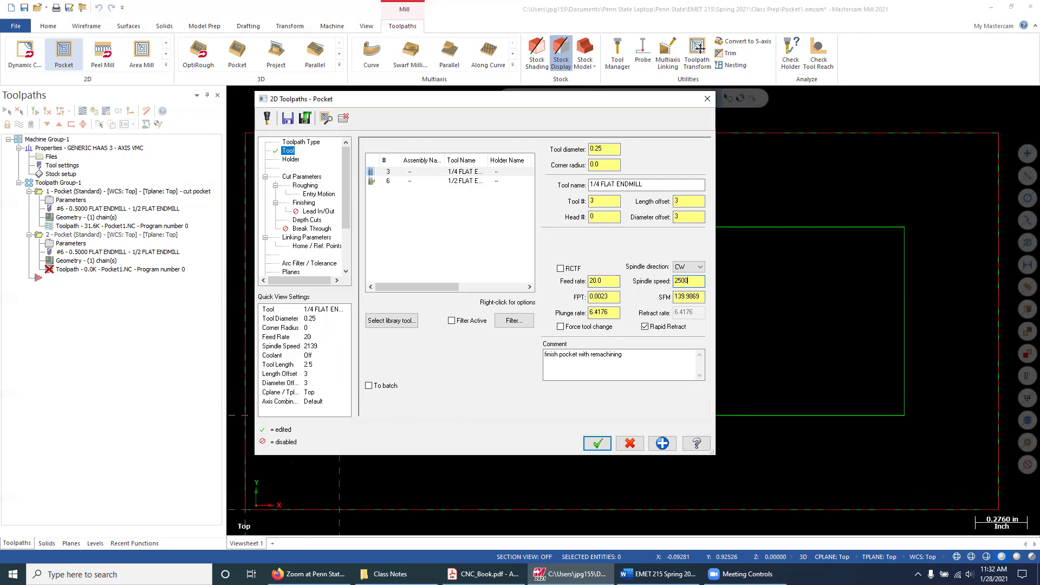
{"action": "left_click_drag", "start_coordinate": [619, 313], "coordinate": [578, 313]}
{"action": "type", "text": "20"}
Step: Set the pocket type to Remachining, disable entry/exit curves on rough passes and enable machining complete finish passes
{"action": "left_click", "coordinate": [306, 179]}
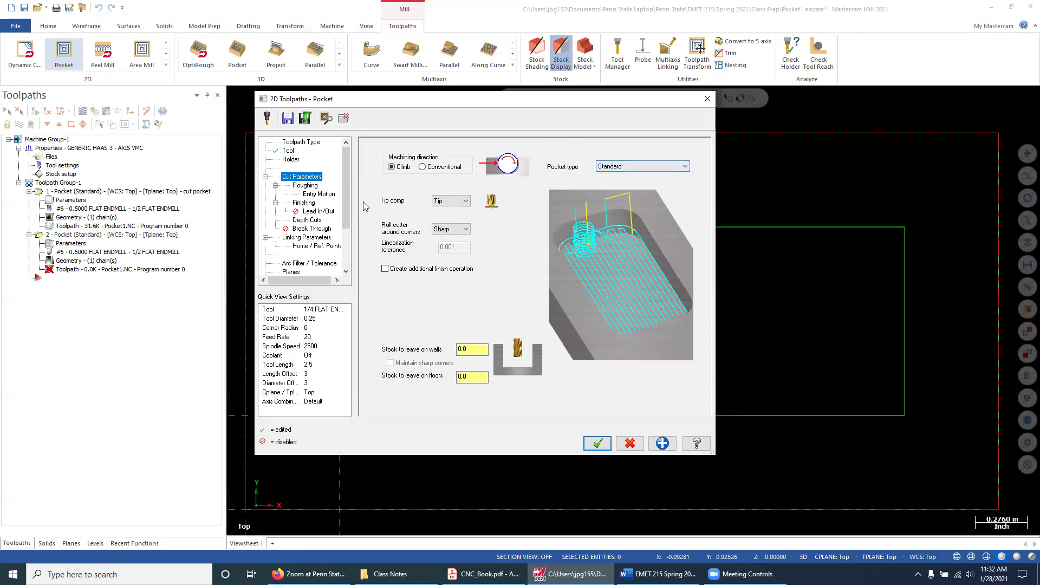
{"action": "left_click", "coordinate": [685, 167]}
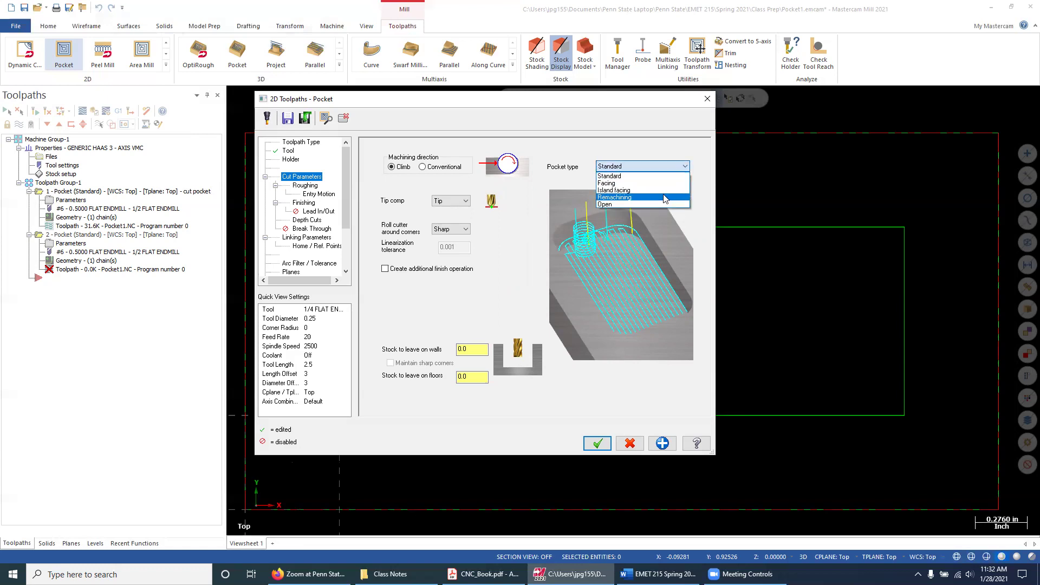
{"action": "left_click", "coordinate": [665, 198]}
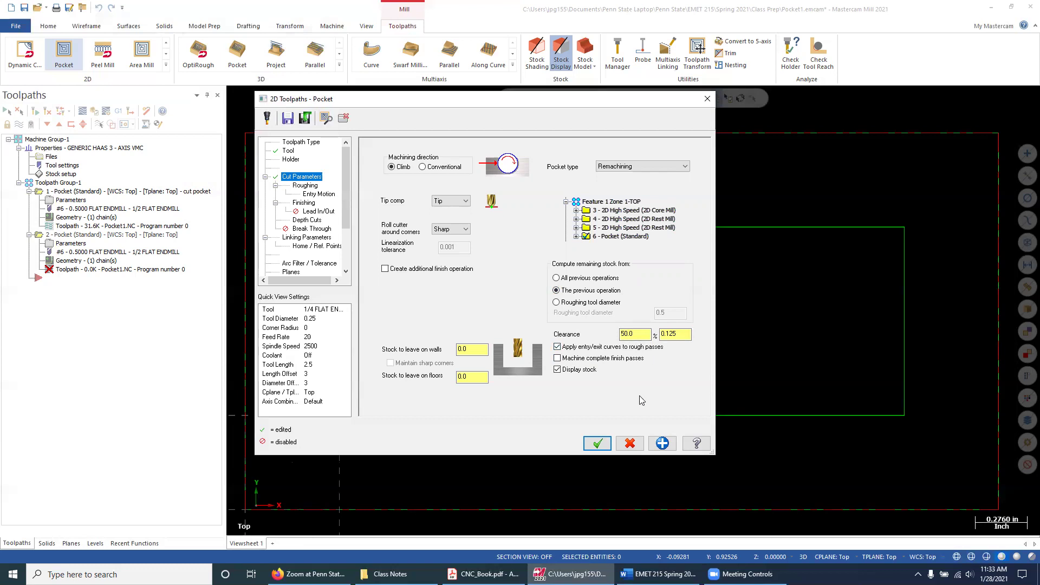
{"action": "left_click", "coordinate": [557, 347]}
{"action": "left_click", "coordinate": [557, 359]}
Step: Review the remachining operation's roughing, entry motion, finishing, lead in/out and depth cut settings
{"action": "left_click", "coordinate": [305, 186]}
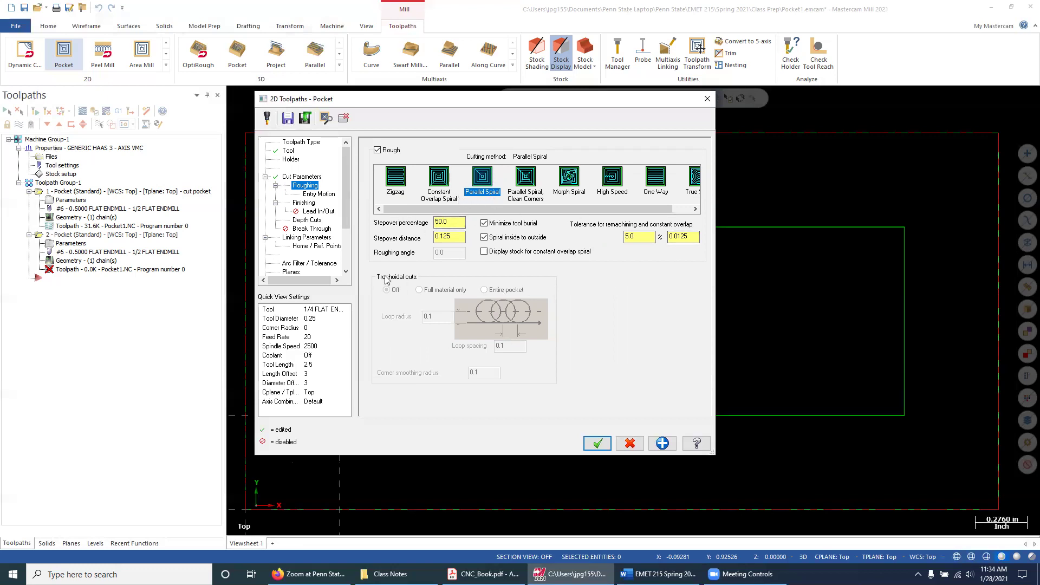
{"action": "left_click", "coordinate": [317, 193]}
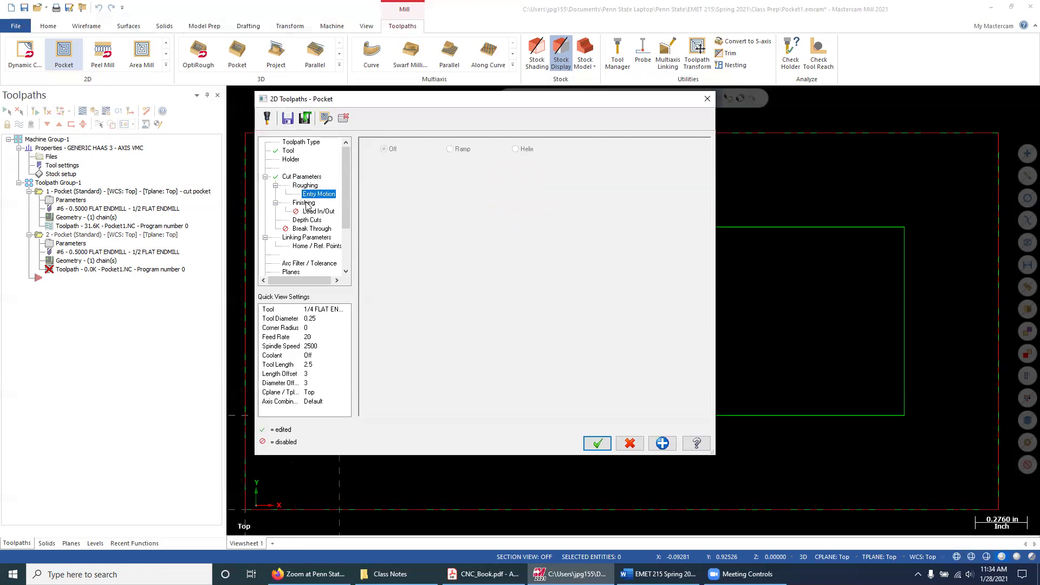
{"action": "left_click", "coordinate": [304, 203]}
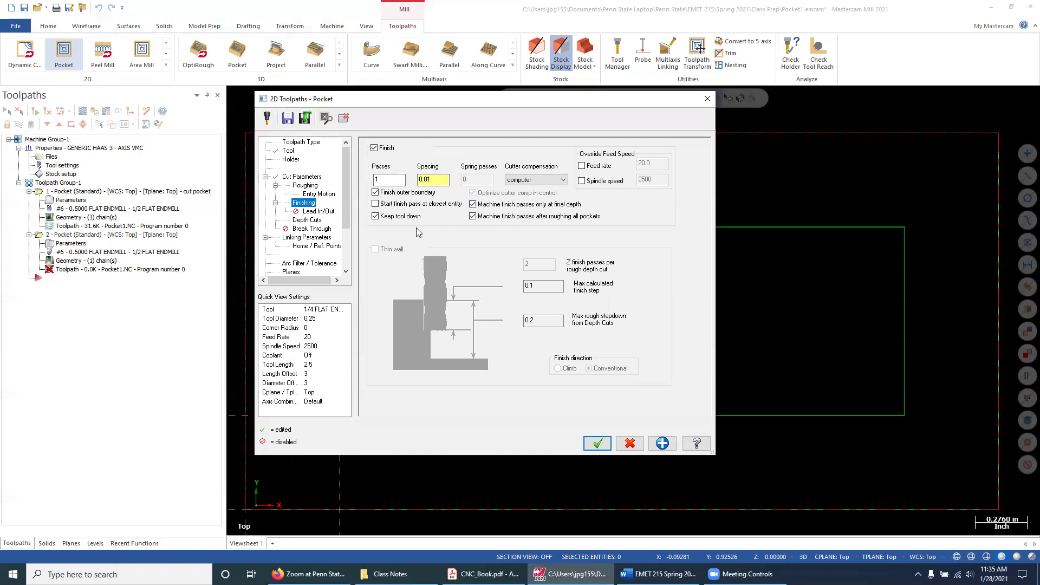
{"action": "left_click", "coordinate": [319, 212]}
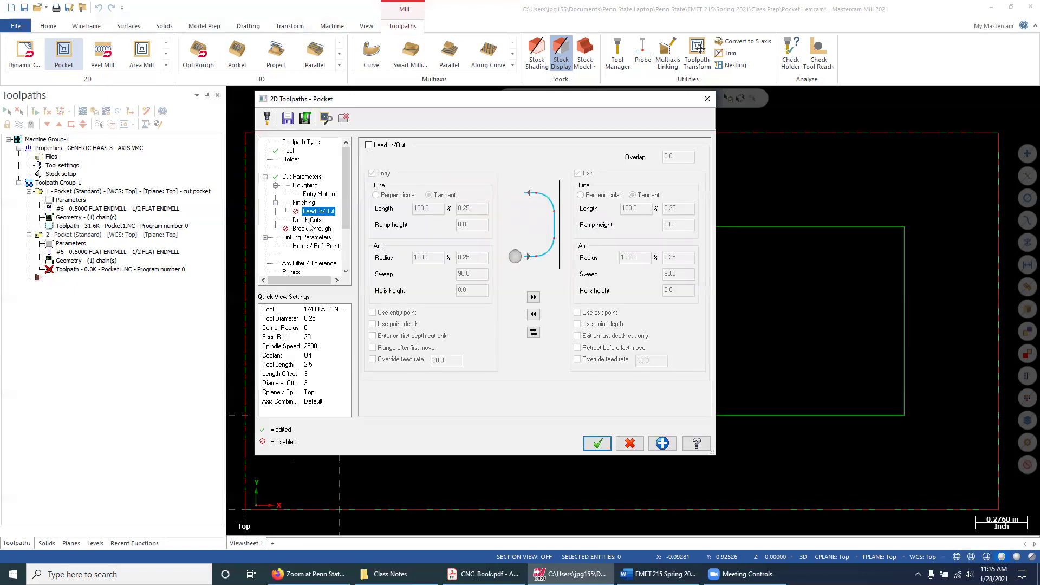
{"action": "left_click", "coordinate": [307, 220]}
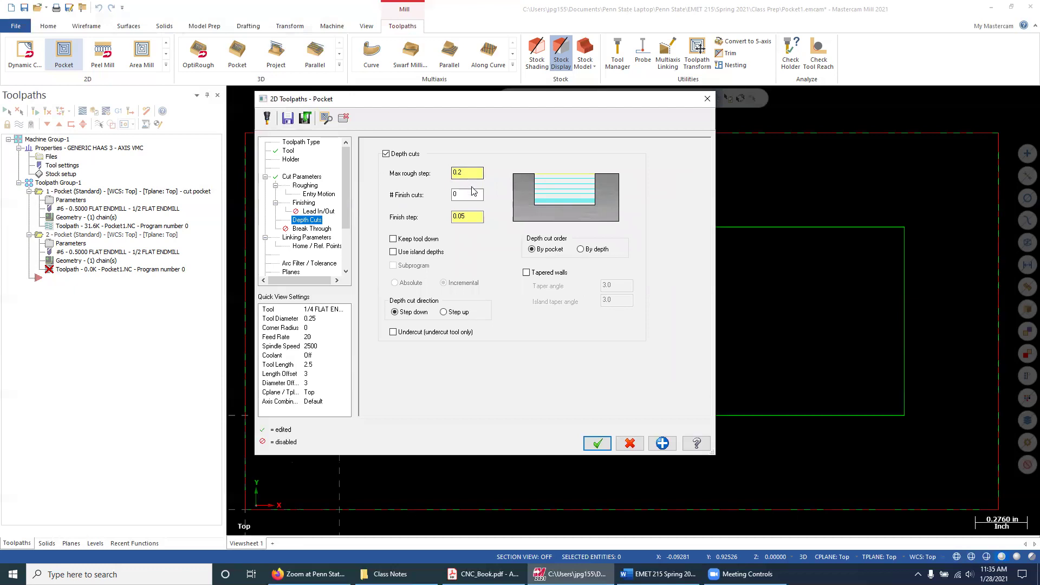
Step: Set the remachining operation's absolute depth to -0.6 and accept its parameters
{"action": "left_click", "coordinate": [307, 238]}
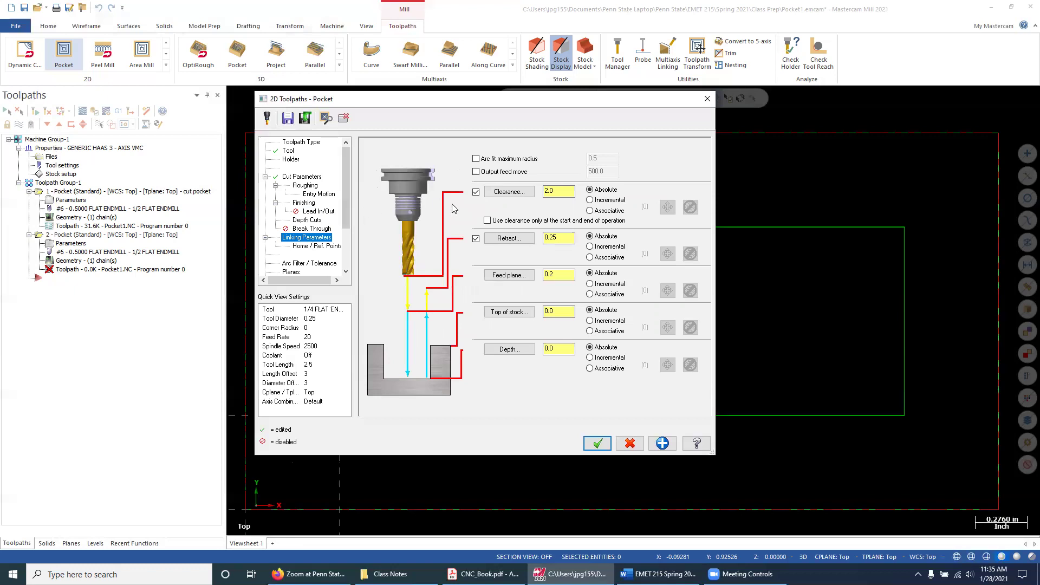
{"action": "left_click", "coordinate": [564, 349]}
{"action": "double_click", "coordinate": [564, 349]}
{"action": "type", "text": "-."}
{"action": "type", "text": "6"}
{"action": "left_click", "coordinate": [598, 445]}
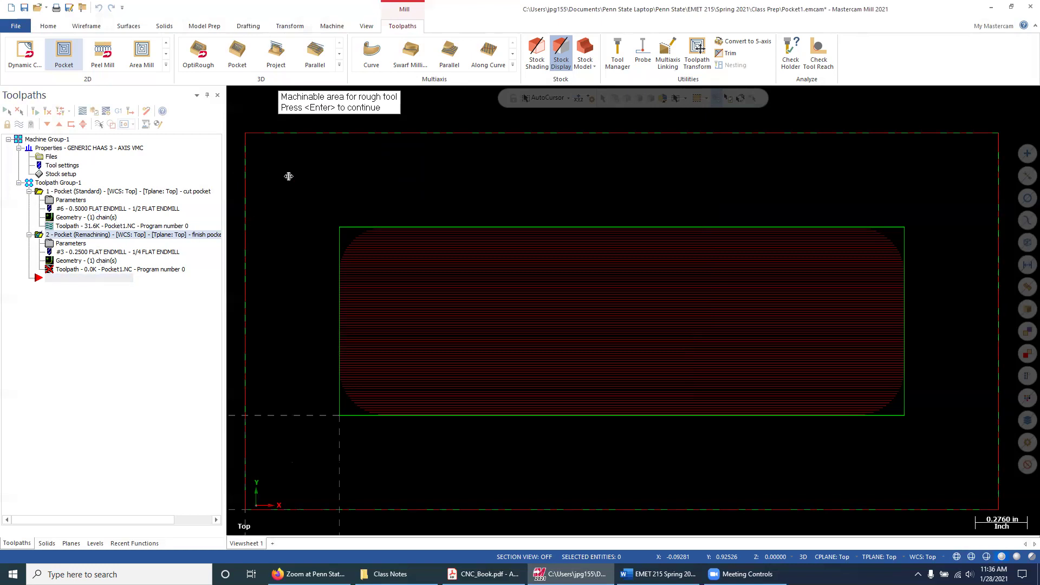
Step: Step through the machinable-area and remaining-stock displays to generate the remachining toolpath, and inspect it in isometric view
{"action": "key", "text": "Return"}
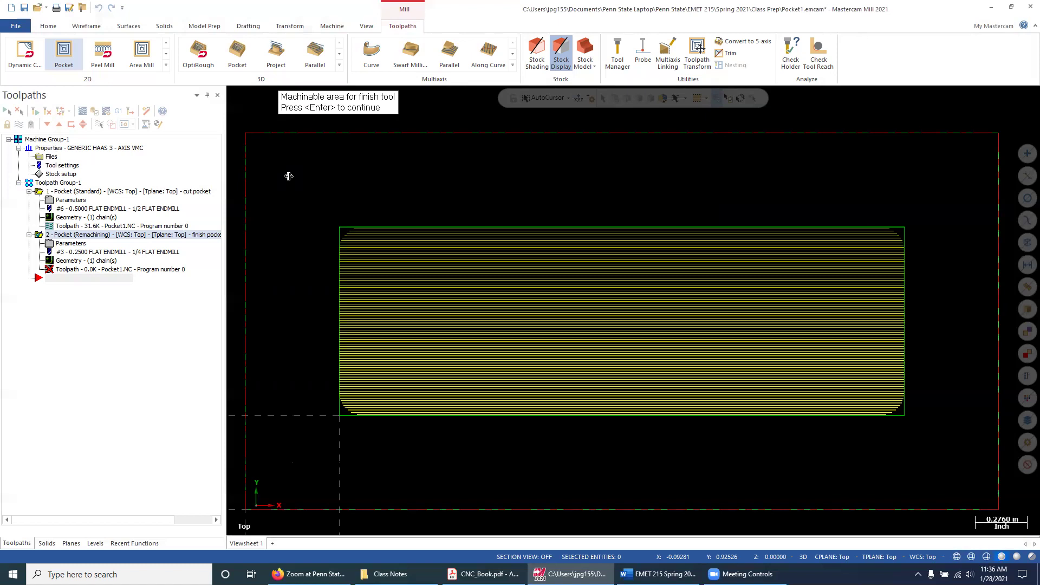
{"action": "key", "text": "Return"}
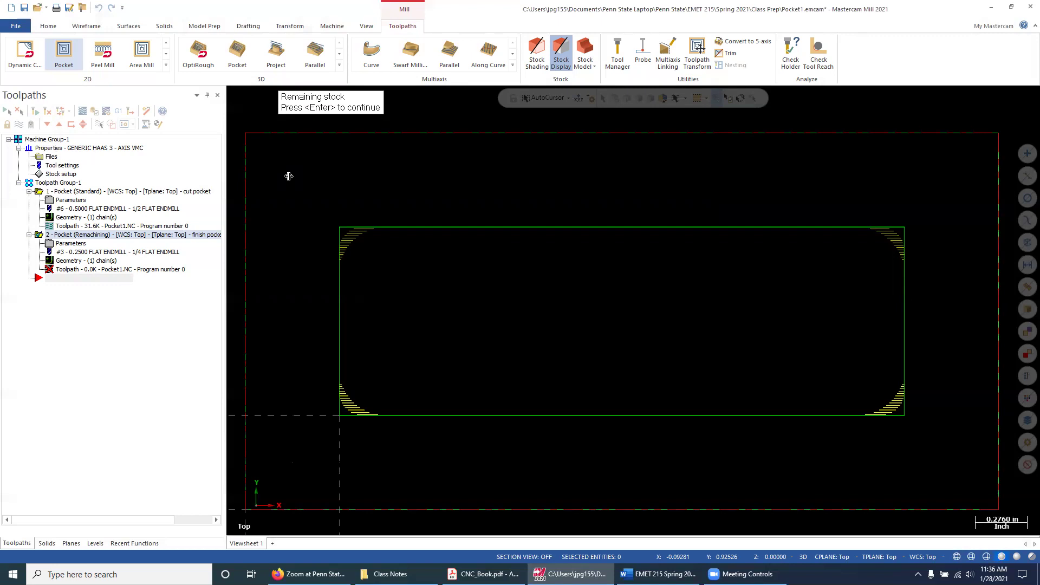
{"action": "key", "text": "Return"}
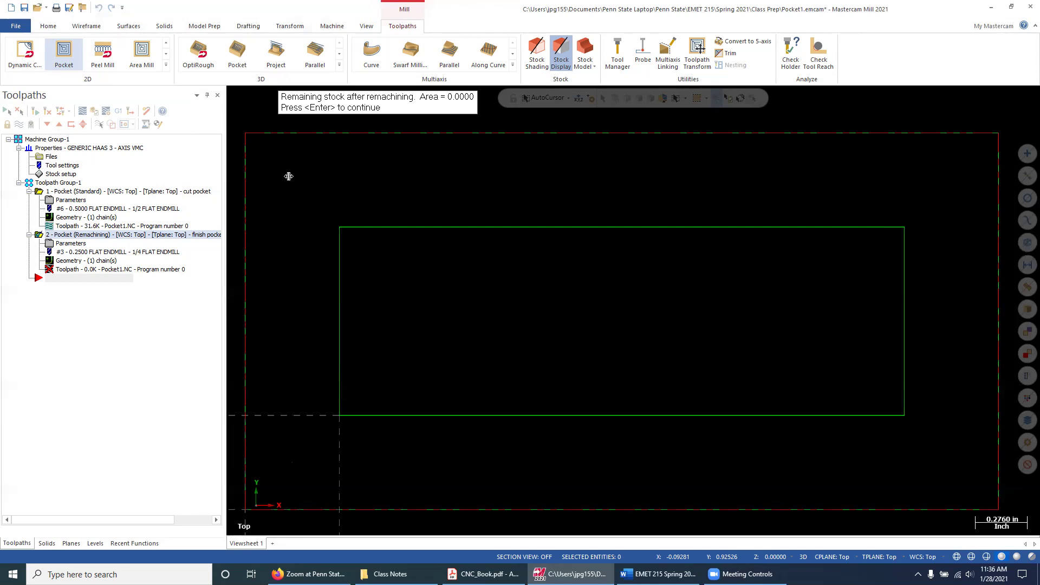
{"action": "key", "text": "Return"}
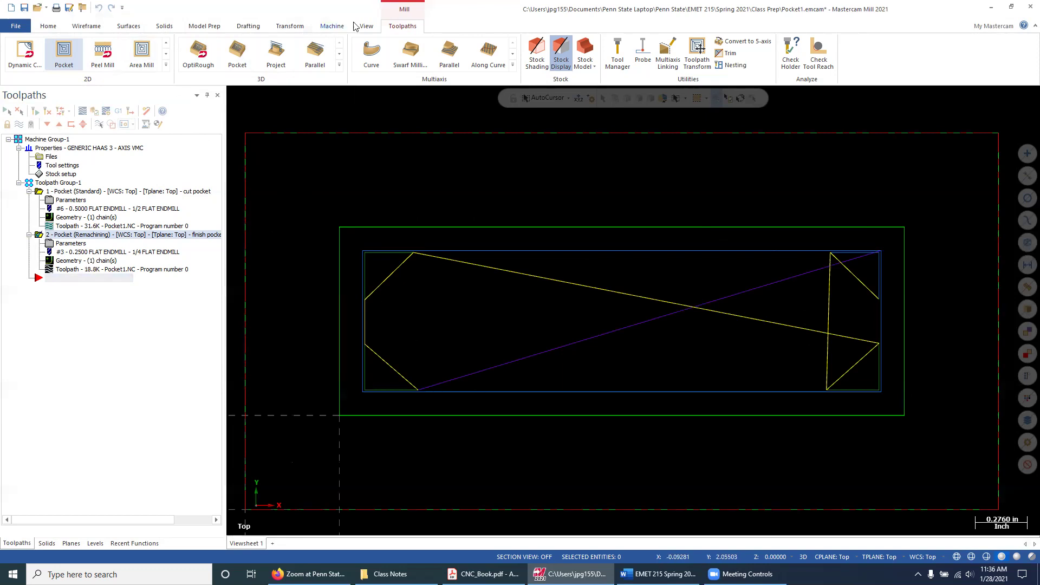
{"action": "left_click", "coordinate": [374, 26]}
{"action": "left_click", "coordinate": [153, 41]}
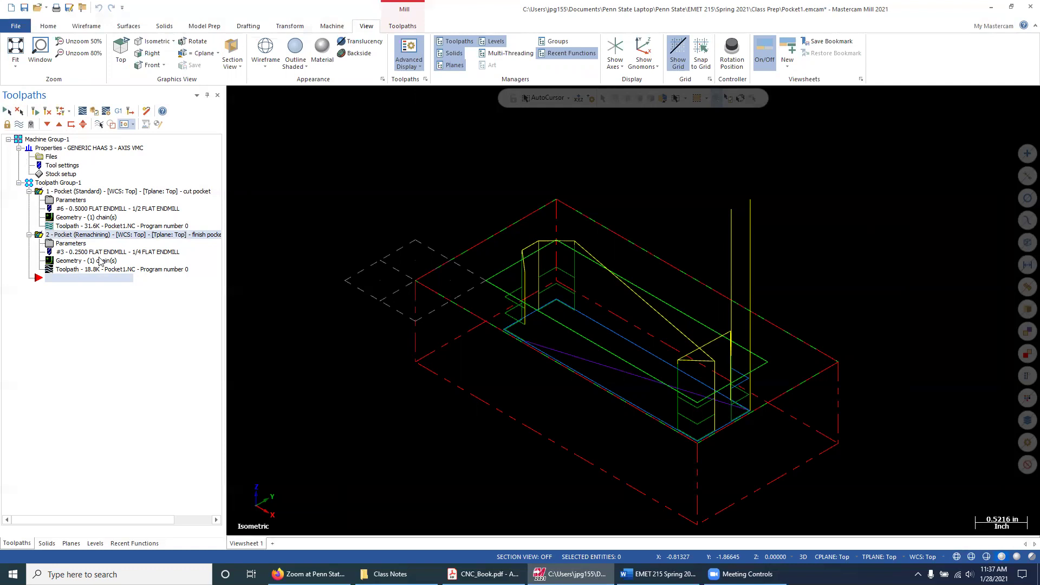
Step: Verify both pocket operations in the simulator and examine the finished pocket's corners from several angles
{"action": "left_click", "coordinate": [93, 113]}
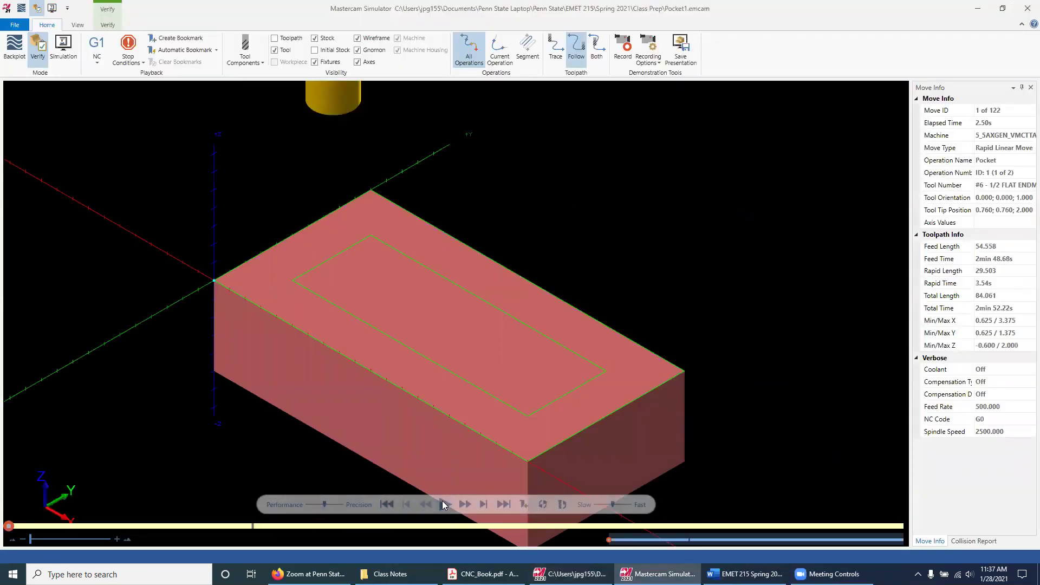
{"action": "left_click", "coordinate": [444, 504]}
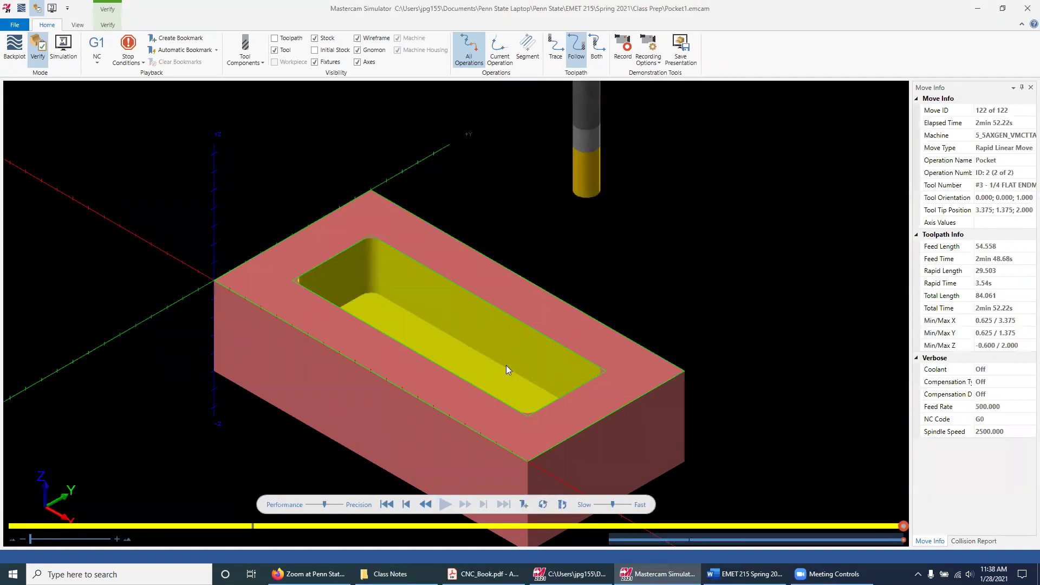
{"action": "middle_click_drag", "start_coordinate": [713, 219], "coordinate": [714, 236]}
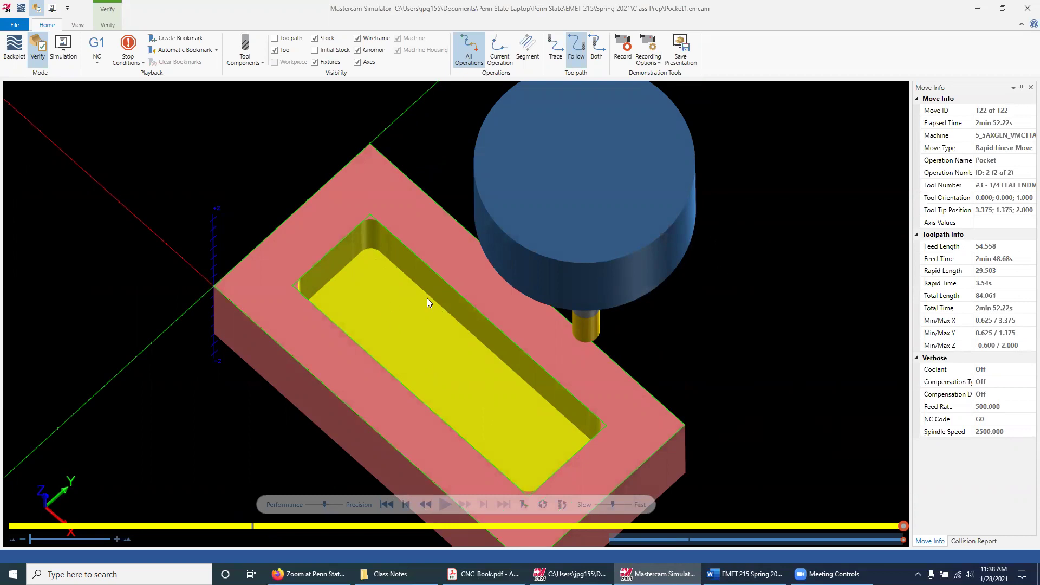
{"action": "middle_click_drag", "start_coordinate": [755, 295], "coordinate": [756, 273]}
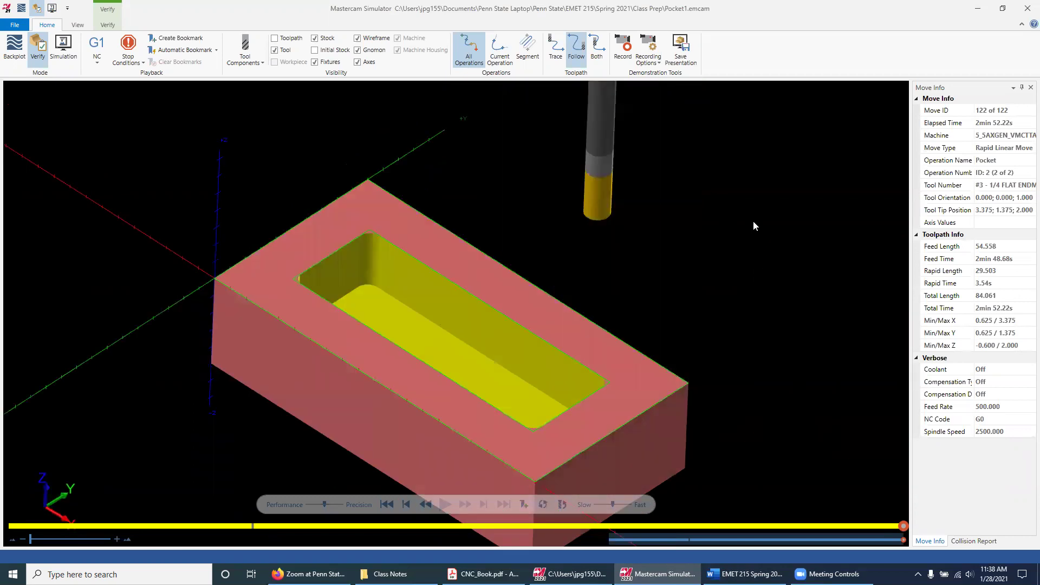
{"action": "middle_click_drag", "start_coordinate": [754, 223], "coordinate": [750, 235]}
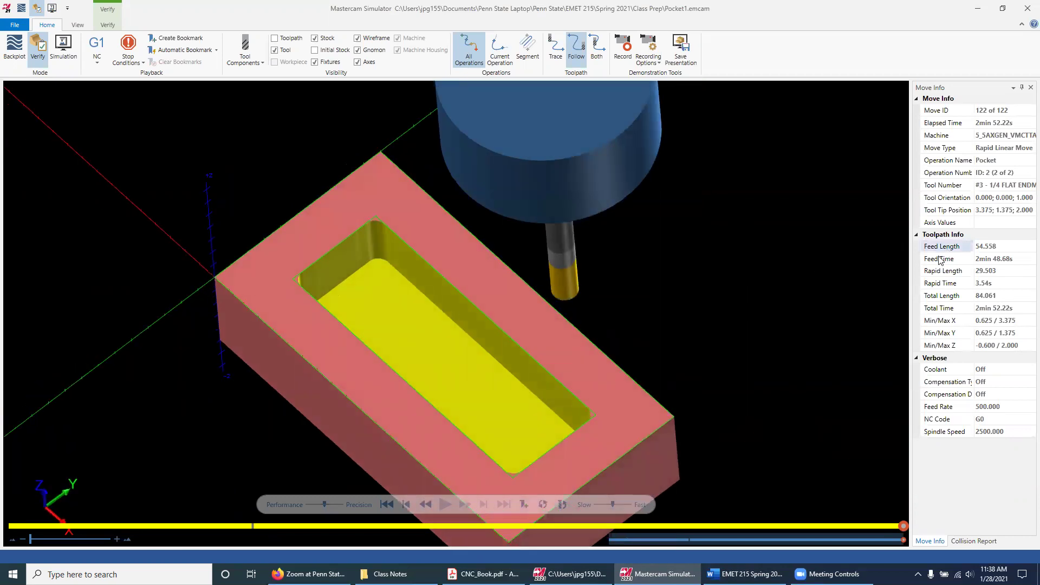